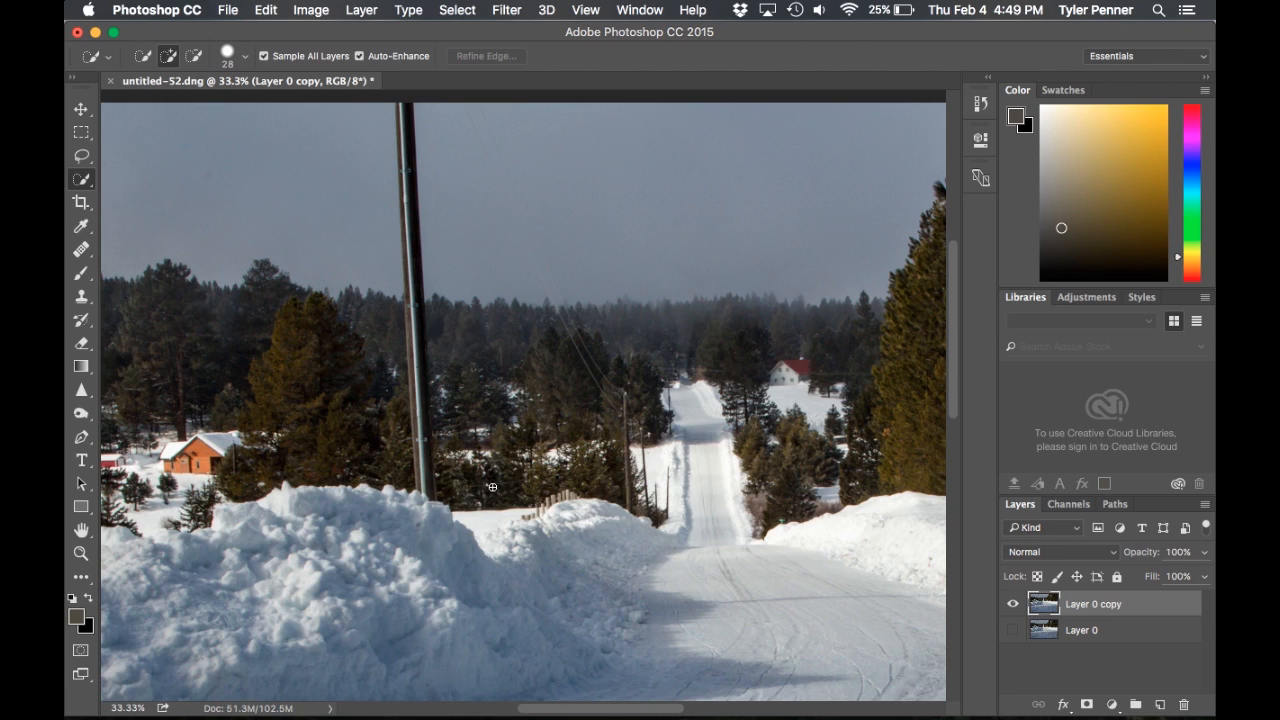
Select the tall pole from the sky down to the snowbank with Quick Selection, subtracting the spill into the trees
scroll(492, 487, up, 3)
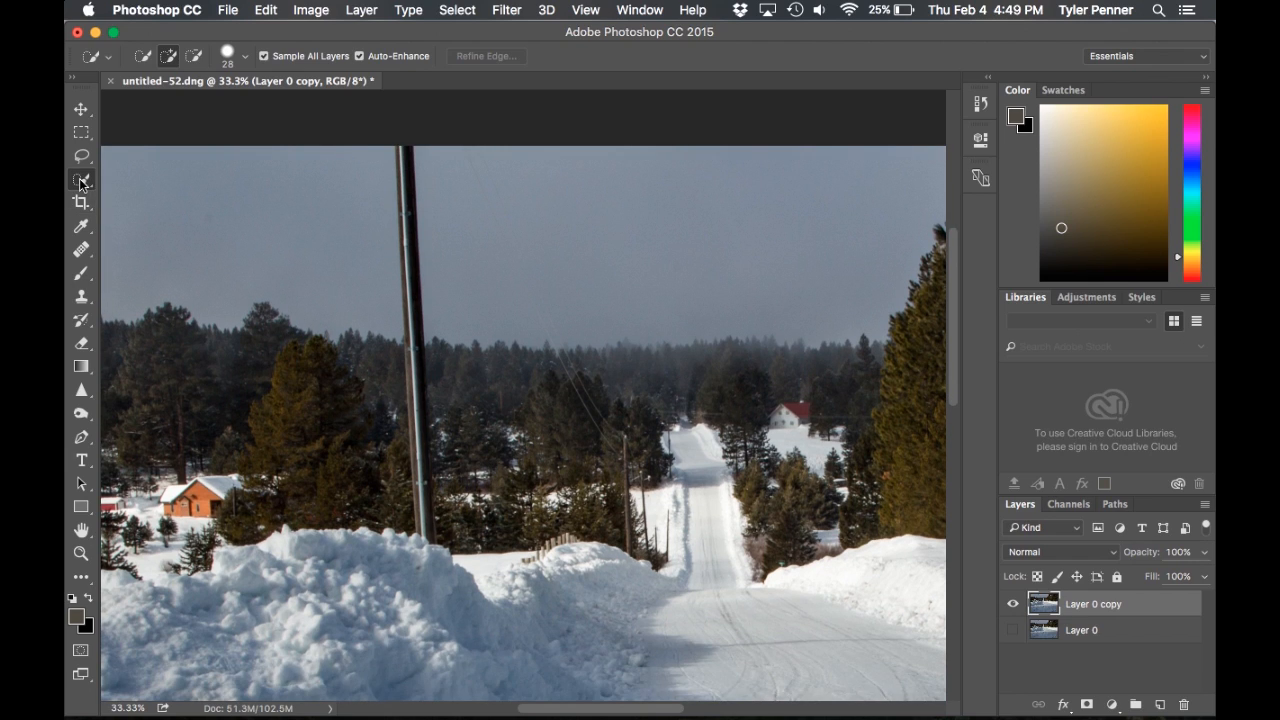
drag(402, 148, 429, 525)
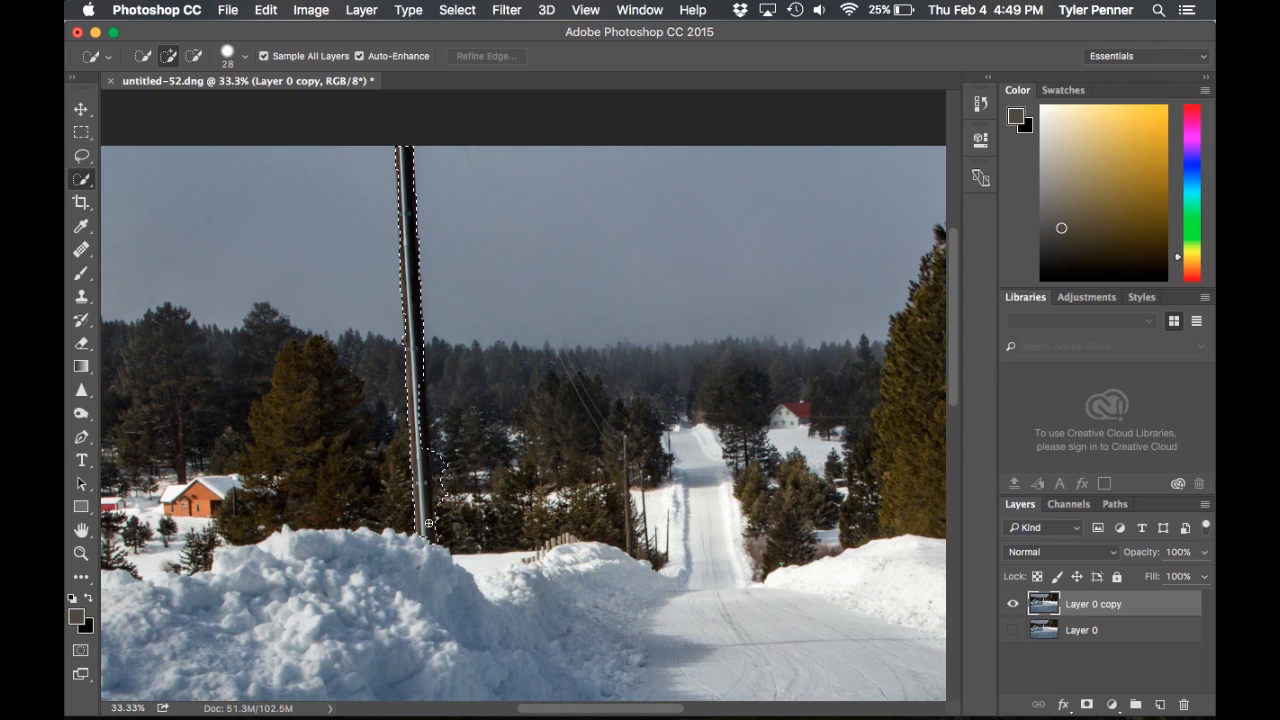
drag(413, 399, 414, 402)
key(alt)
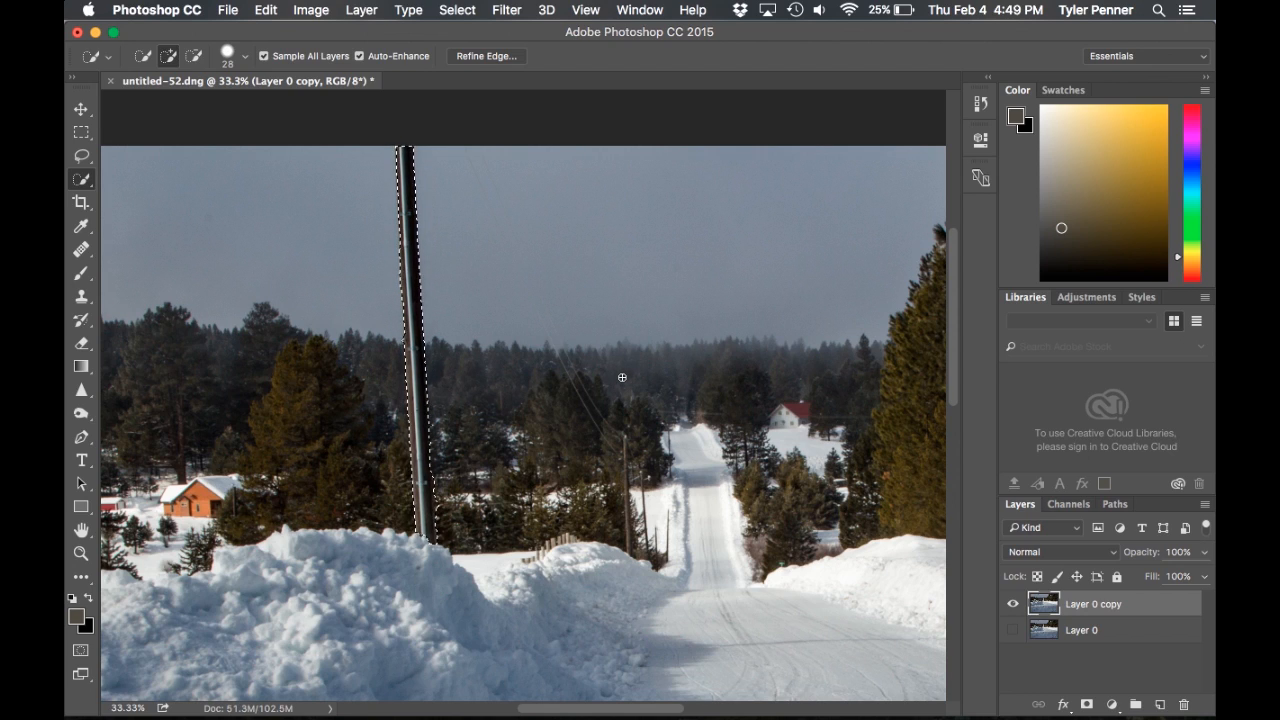
Fill the pole selection using Content-Aware with Normal mode at 100% opacity, and deselect it
key(shift+BackSpace)
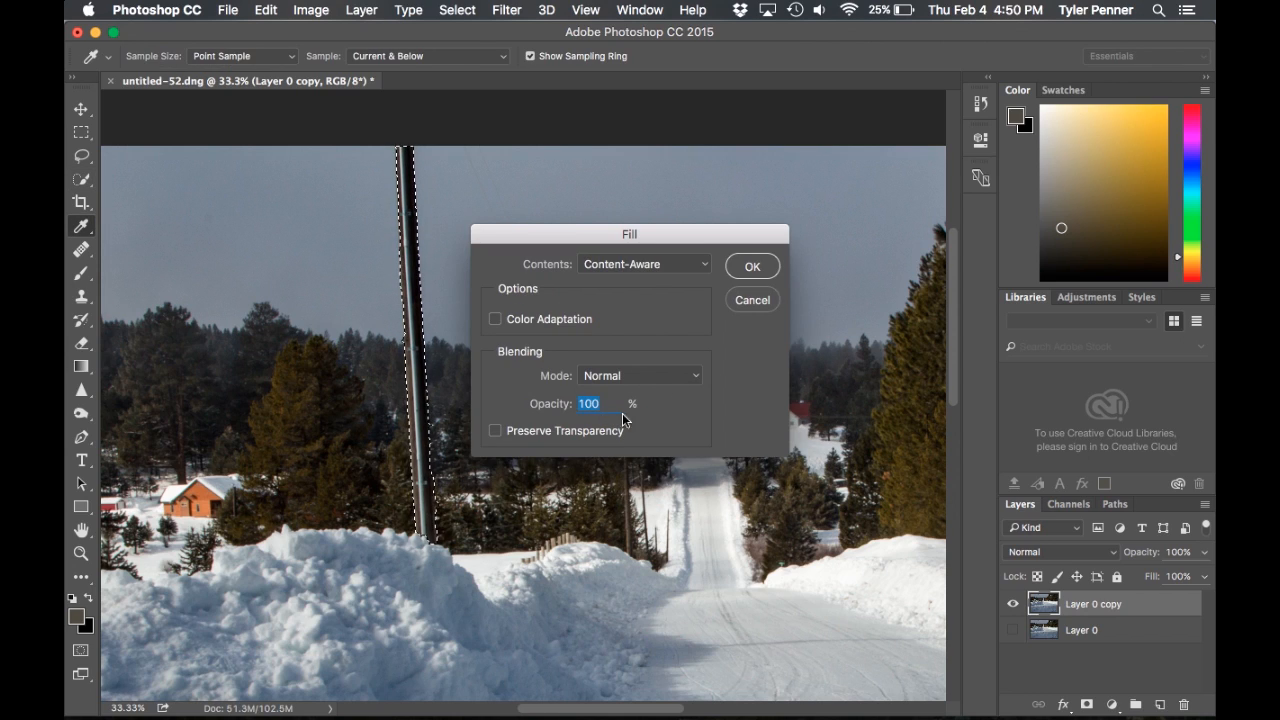
click(693, 265)
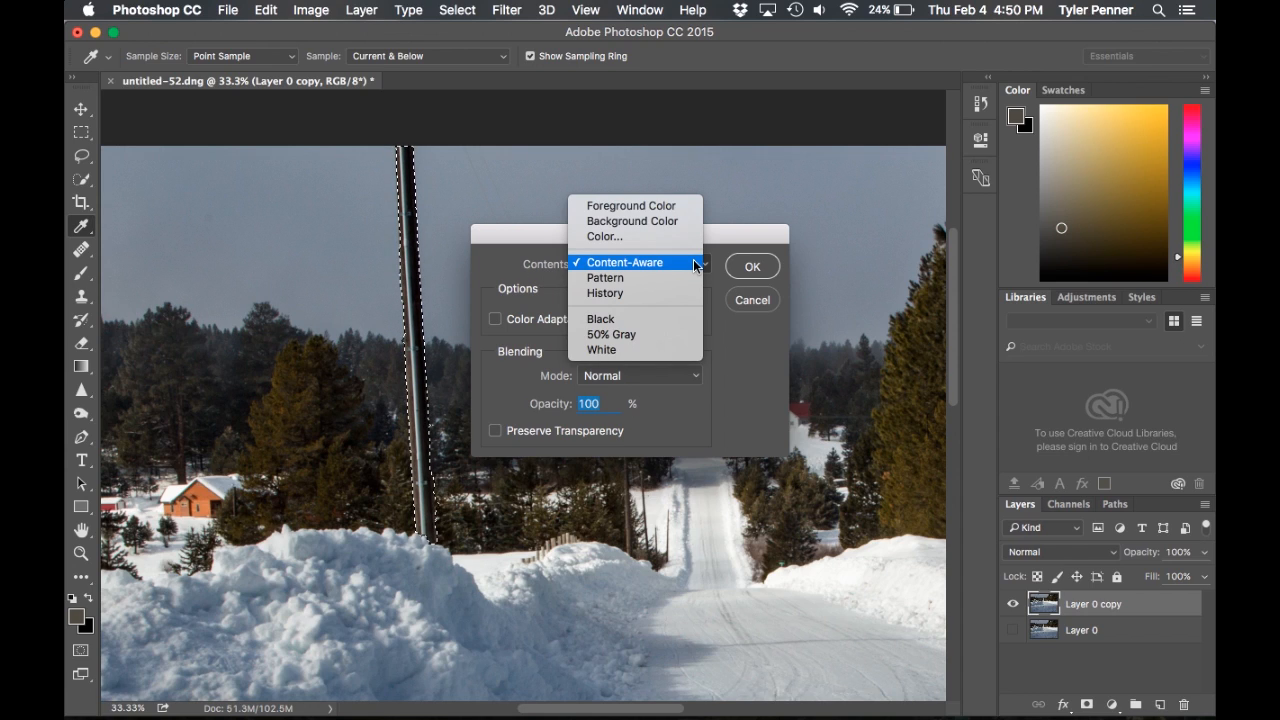
click(650, 264)
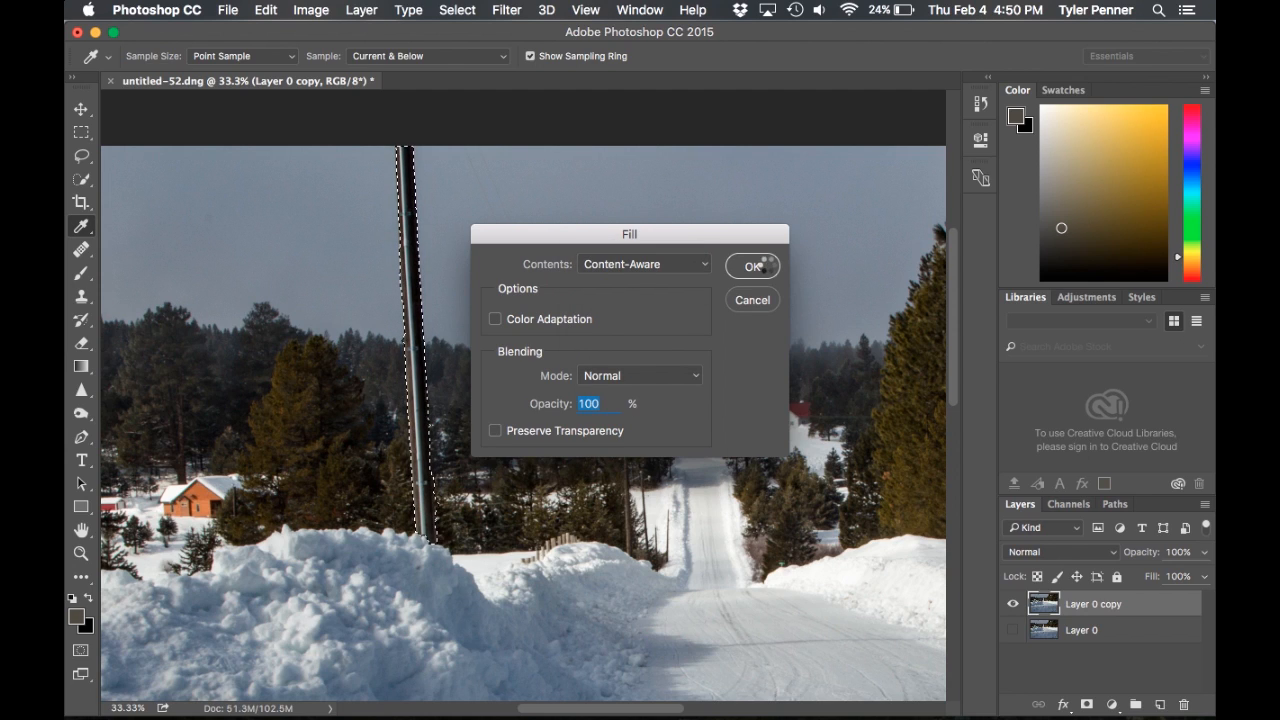
click(767, 267)
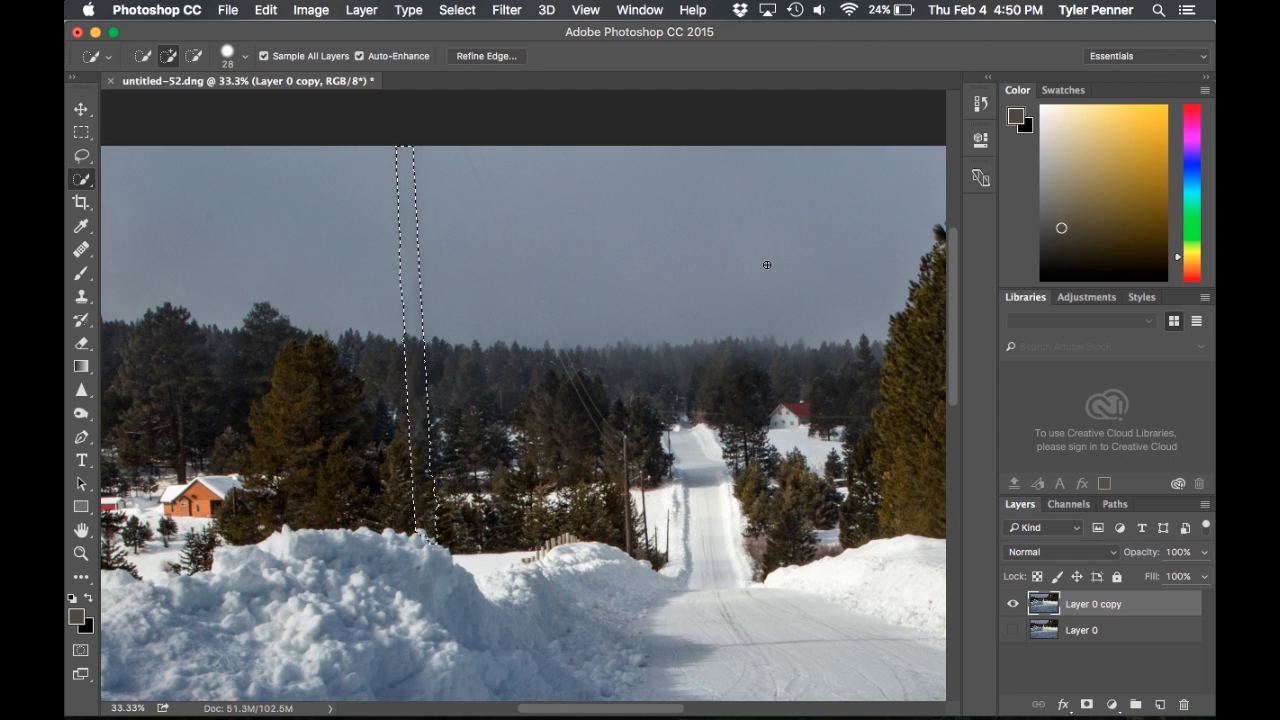
key(super+d)
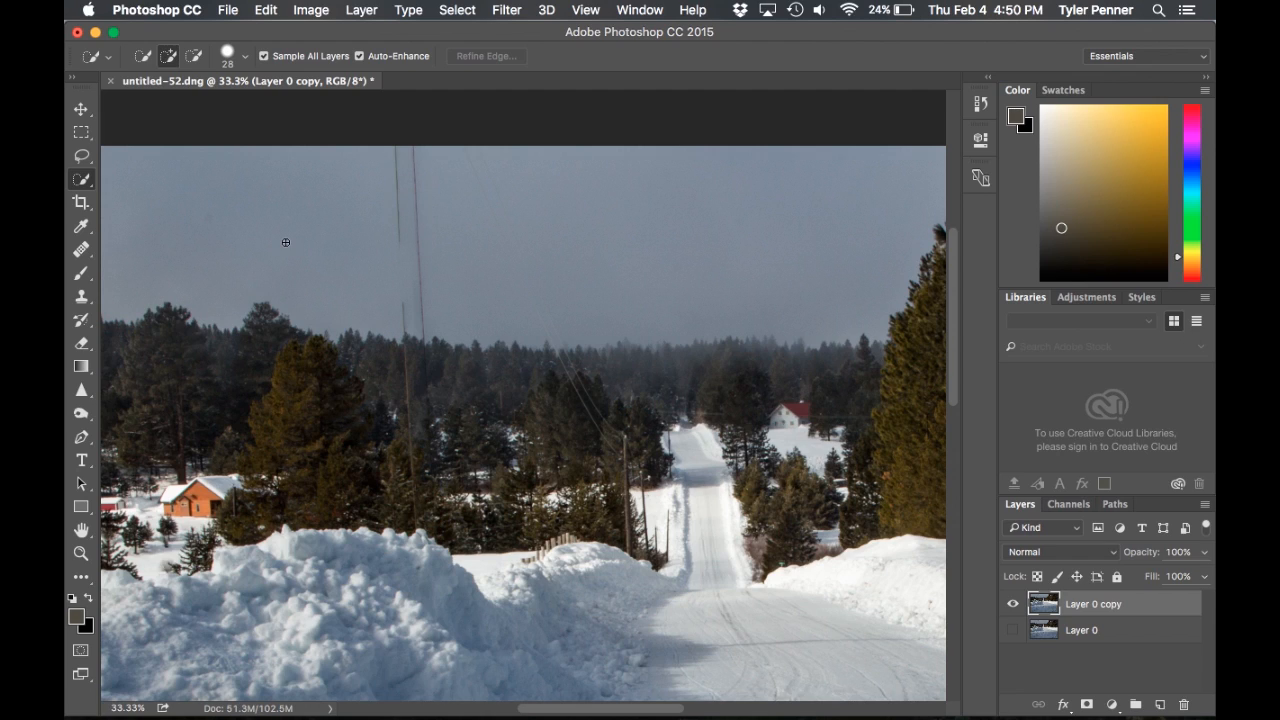
Paint over the pole's leftover outlines in the upper sky with the Healing Brush, sampling clear sky, and undo the last stroke
click(81, 249)
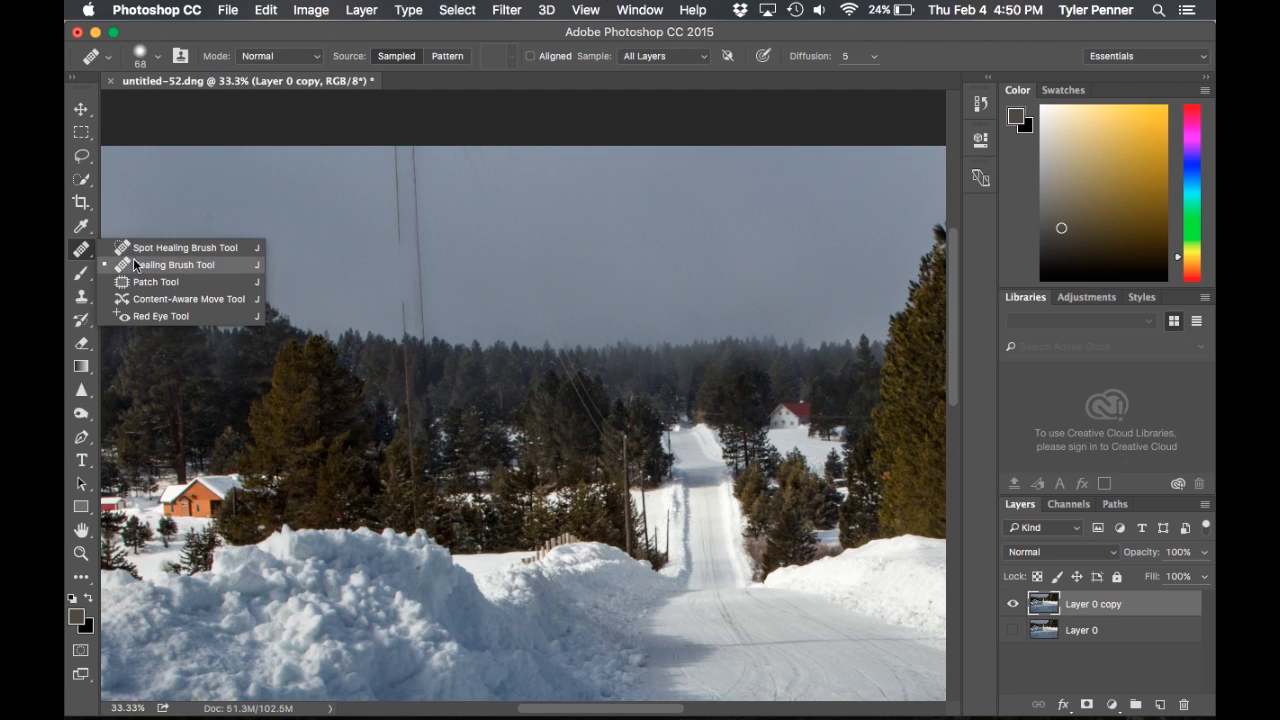
click(150, 264)
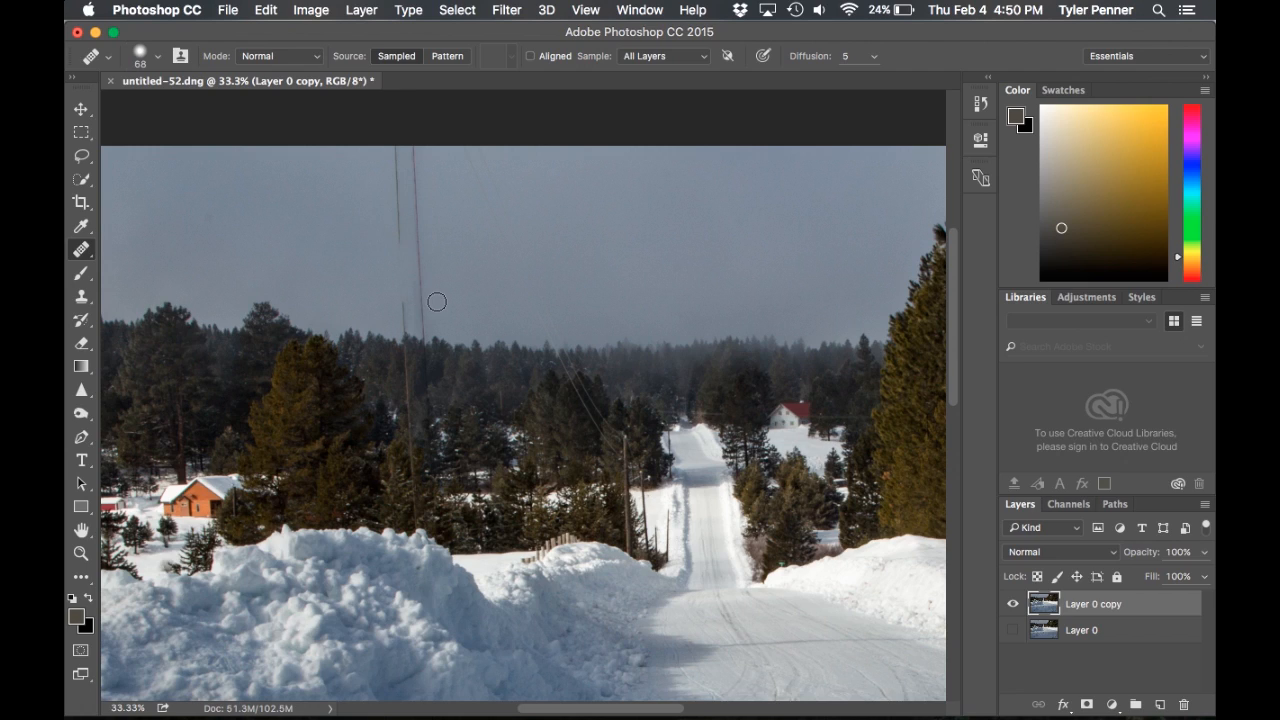
alt+click(352, 285)
drag(398, 252, 402, 169)
mouse_move(400, 237)
mouse_down()
mouse_move(397, 144)
mouse_move(416, 175)
mouse_up()
alt+click(345, 229)
drag(417, 179, 423, 301)
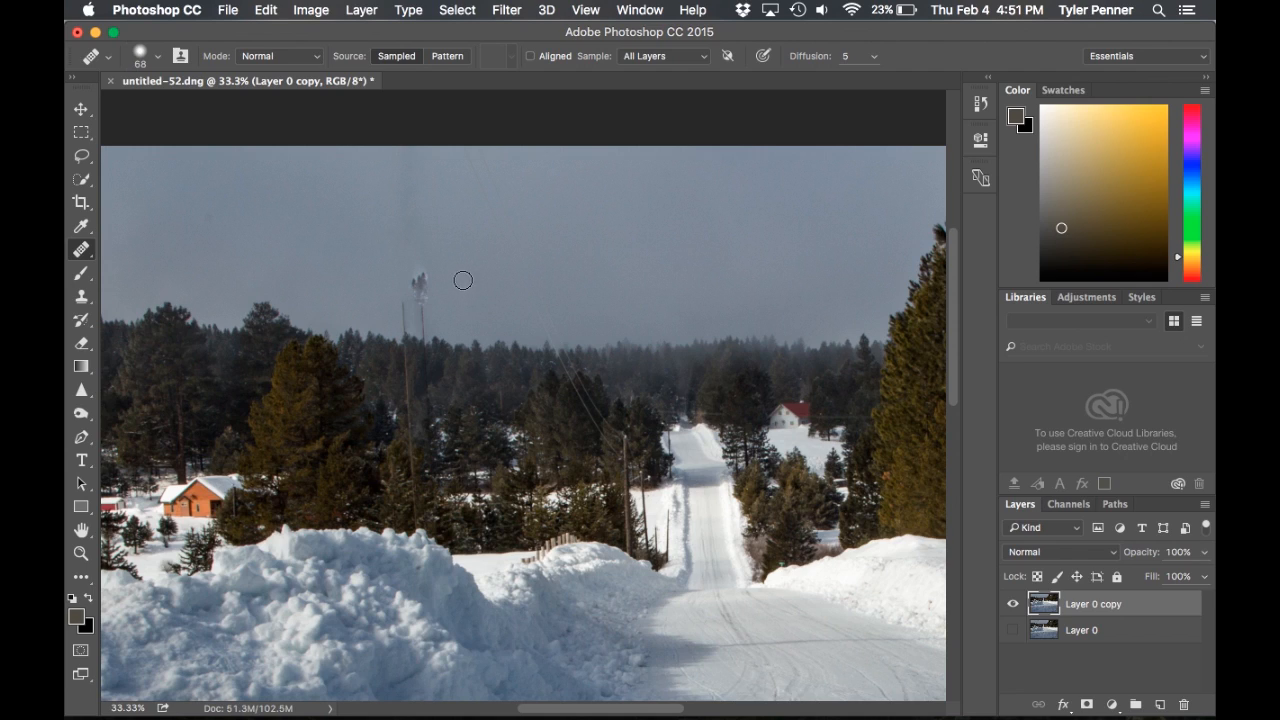
key(super+z)
Heal the remaining pole outlines from the sky down to the treeline using freshly sampled clear sky
alt+click(457, 183)
mouse_move(417, 177)
mouse_down()
mouse_move(427, 333)
mouse_move(397, 300)
mouse_move(407, 334)
mouse_up()
click(421, 266)
click(397, 300)
alt+click(496, 230)
mouse_move(411, 180)
mouse_down()
mouse_move(383, 190)
mouse_move(412, 241)
mouse_move(410, 279)
mouse_up()
scroll(482, 232, up, 2)
scroll(482, 232, down, 5)
click(482, 232)
scroll(482, 232, up, 3)
scroll(482, 232, up, 2)
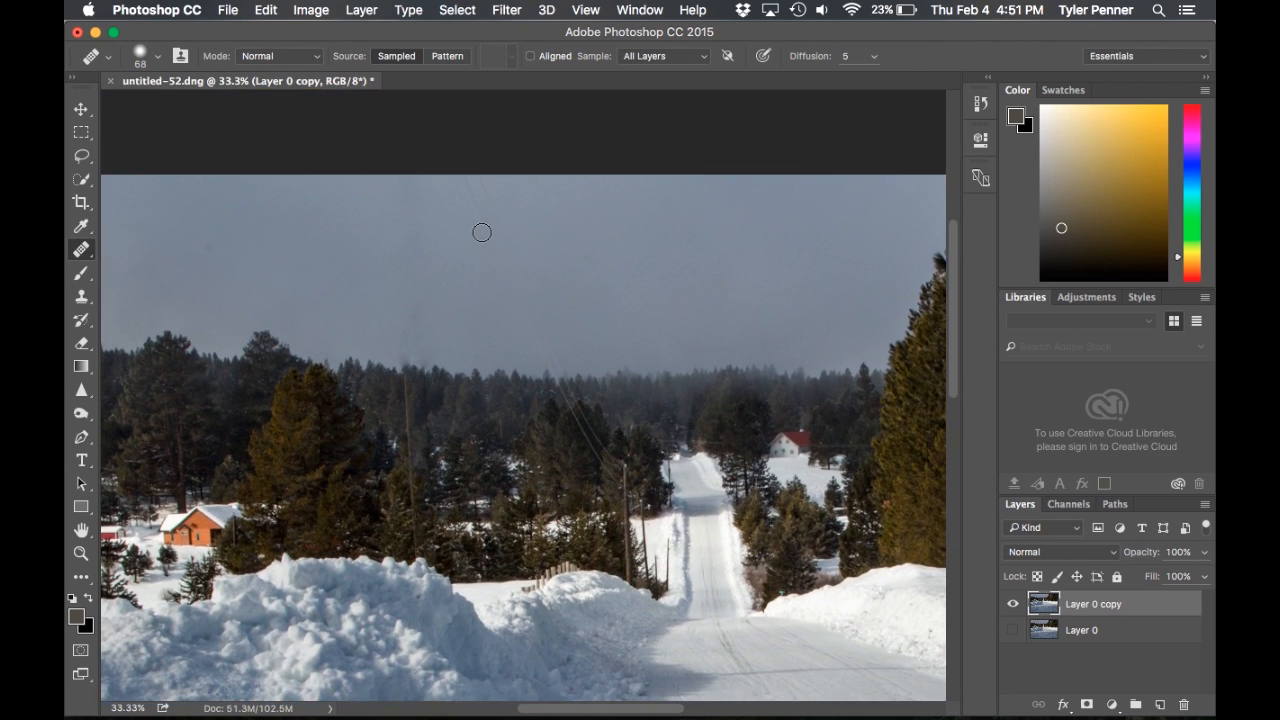
Heal the smudges where the pole crossed the treetops, sampling nearby sky and neighbouring trees
key(super+plus)
key(super+plus)
key(super+plus)
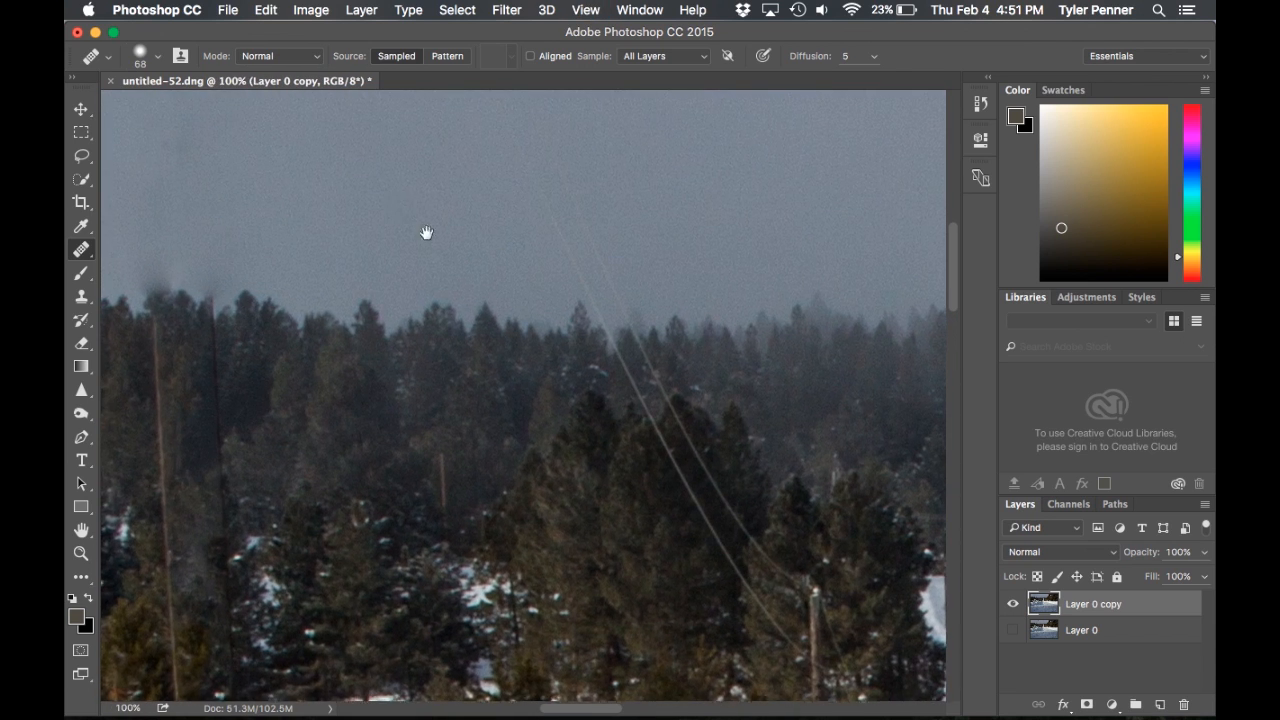
scroll(523, 391, up, 4)
key(super+minus)
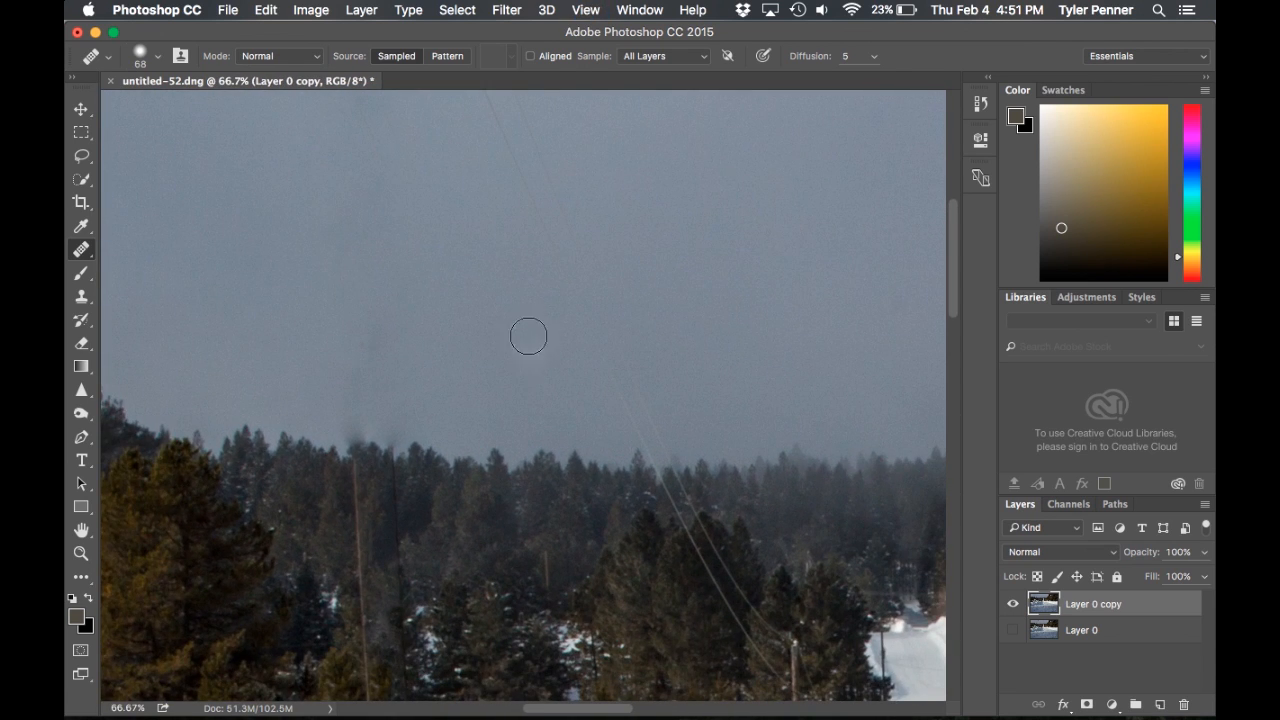
key(super+minus)
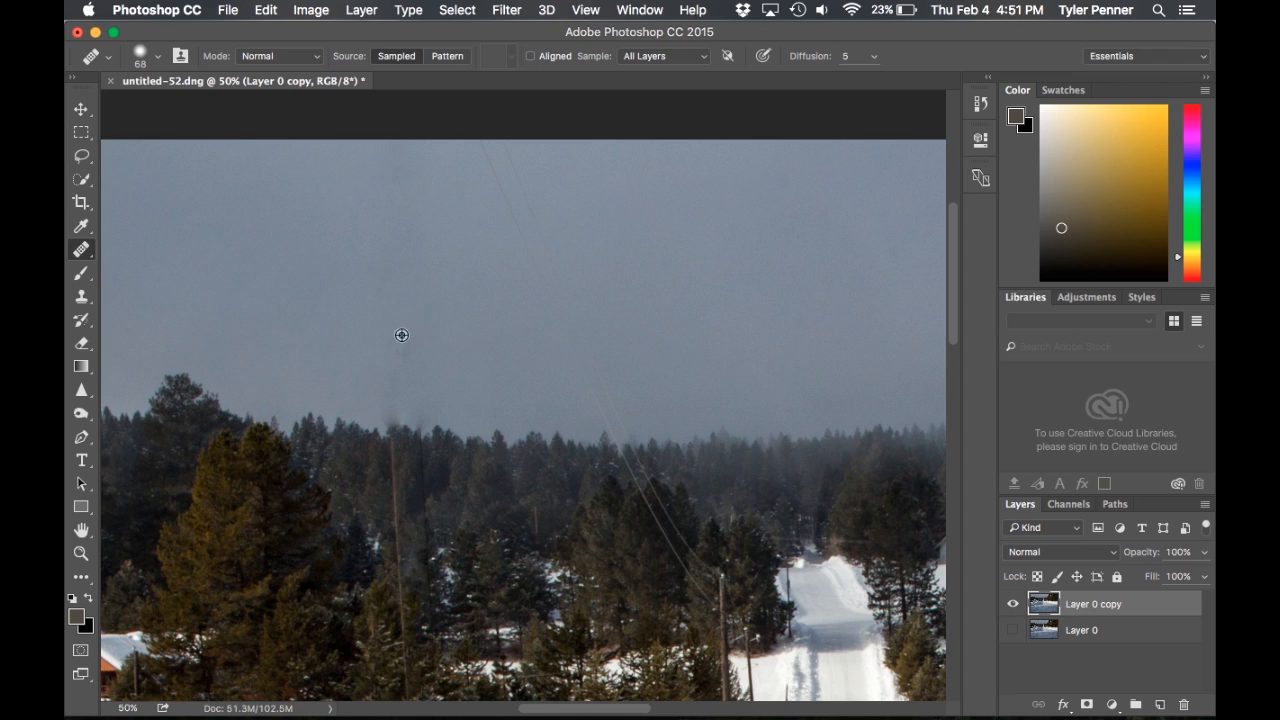
mouse_move(414, 351)
mouse_down()
mouse_move(385, 362)
mouse_move(387, 332)
mouse_move(402, 396)
mouse_move(390, 413)
mouse_move(444, 407)
mouse_move(400, 420)
mouse_up()
alt+click(477, 441)
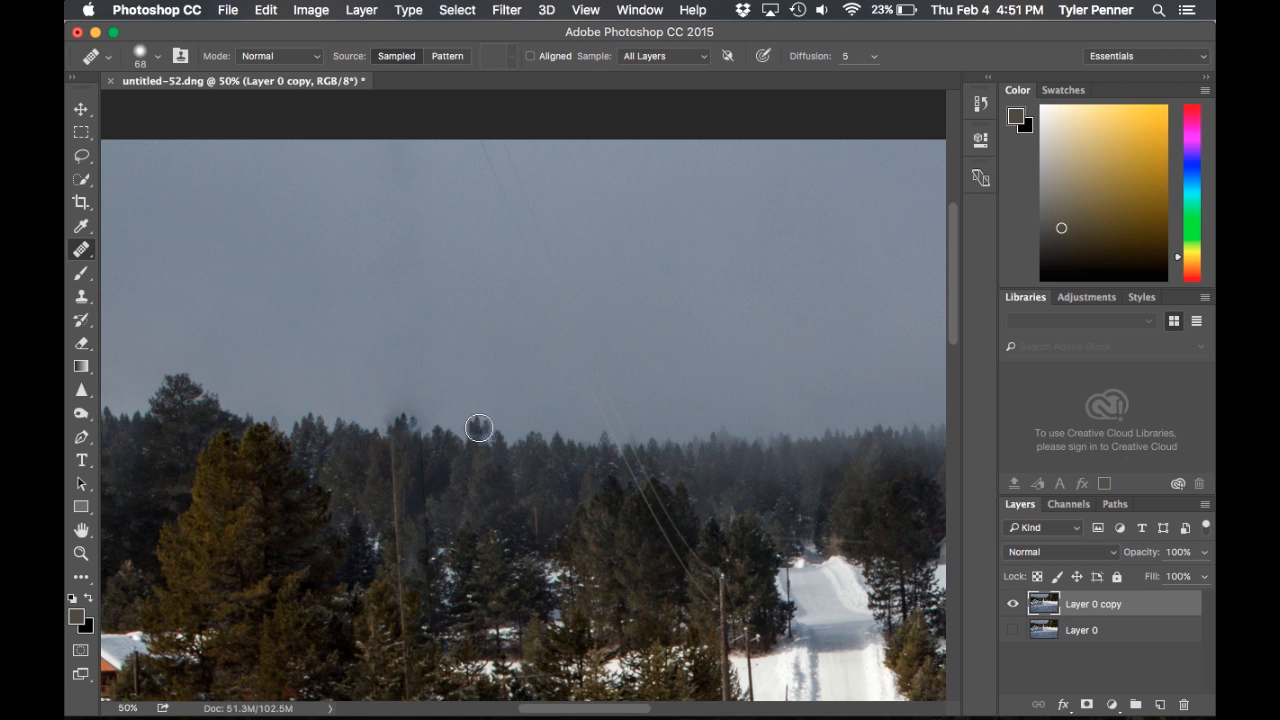
drag(394, 438, 403, 464)
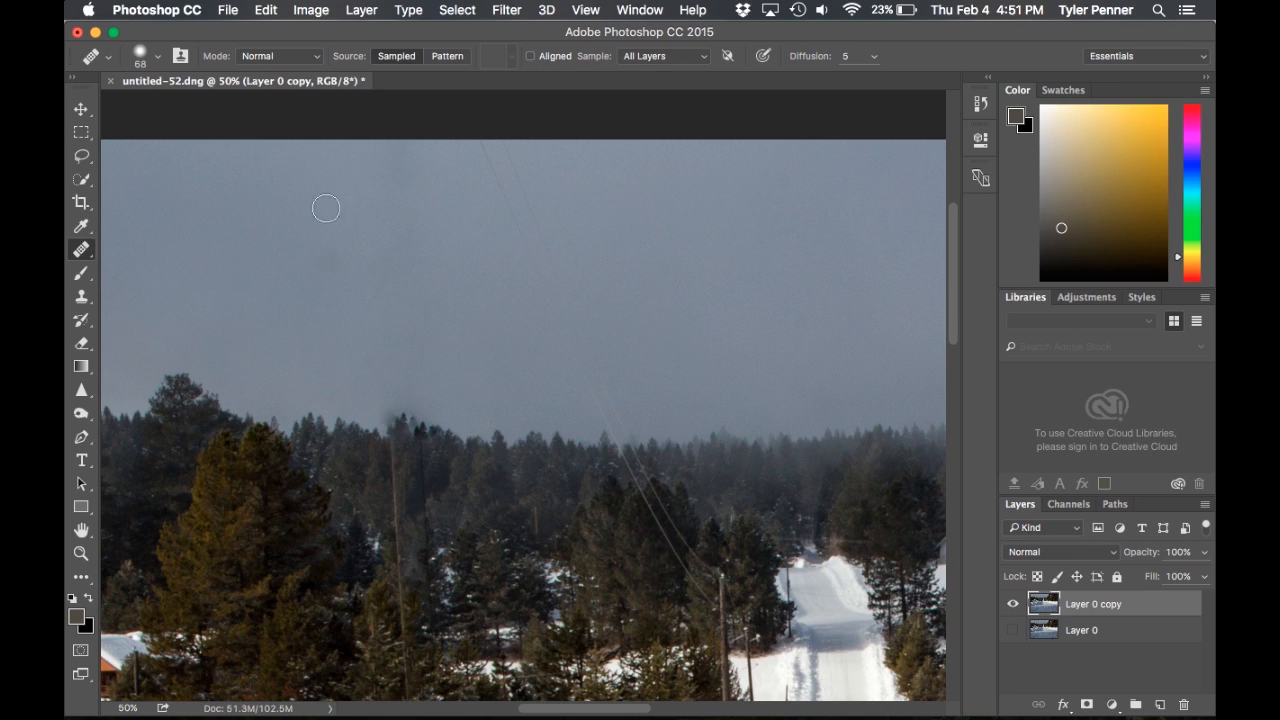
Keep the Healing Brush mode at Normal and retouch the treetop edge around the removed pole again
click(309, 65)
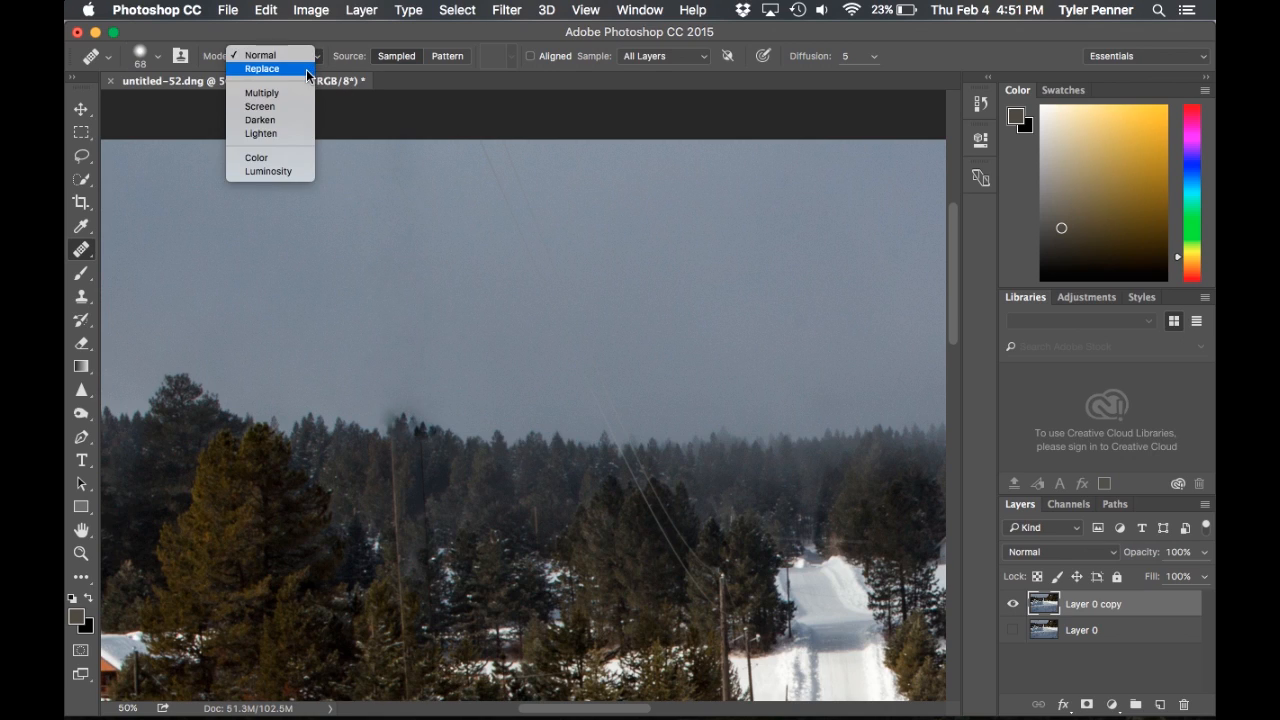
click(270, 55)
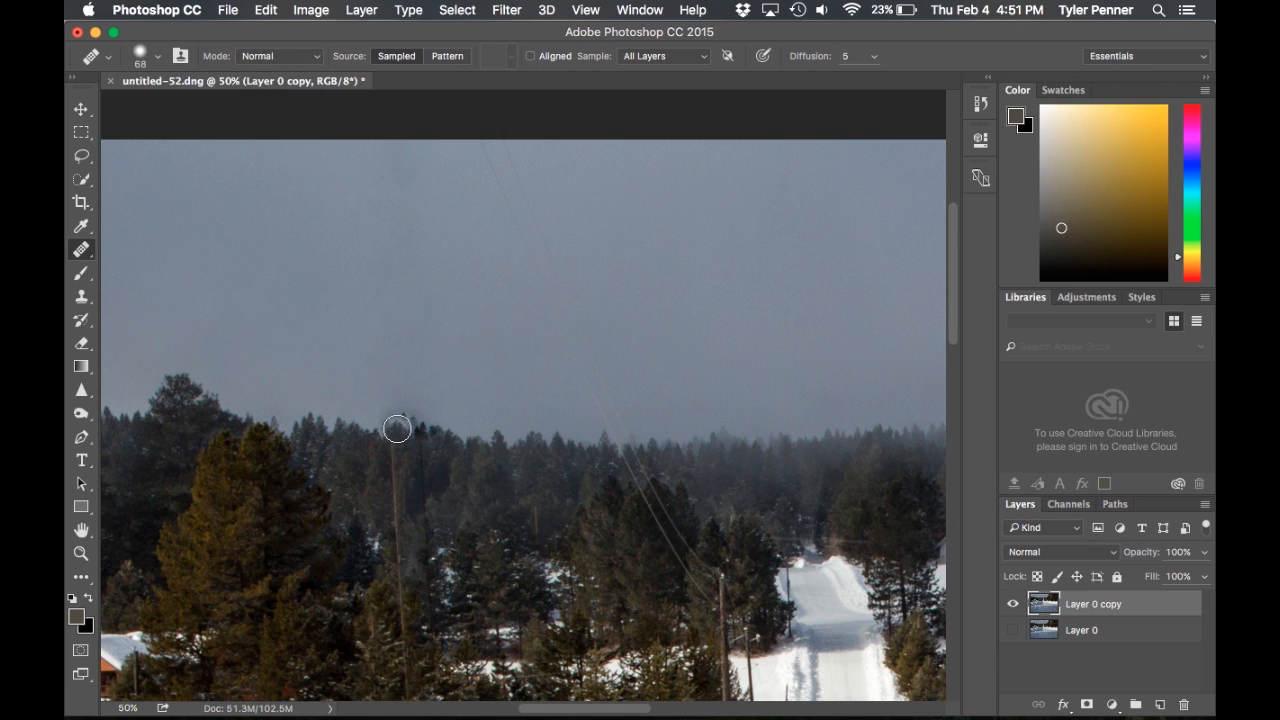
mouse_move(388, 414)
mouse_down()
mouse_move(444, 435)
mouse_move(402, 416)
mouse_move(473, 429)
mouse_move(413, 405)
mouse_move(470, 420)
mouse_move(413, 413)
mouse_move(365, 439)
mouse_move(433, 425)
mouse_move(547, 446)
mouse_up()
click(415, 414)
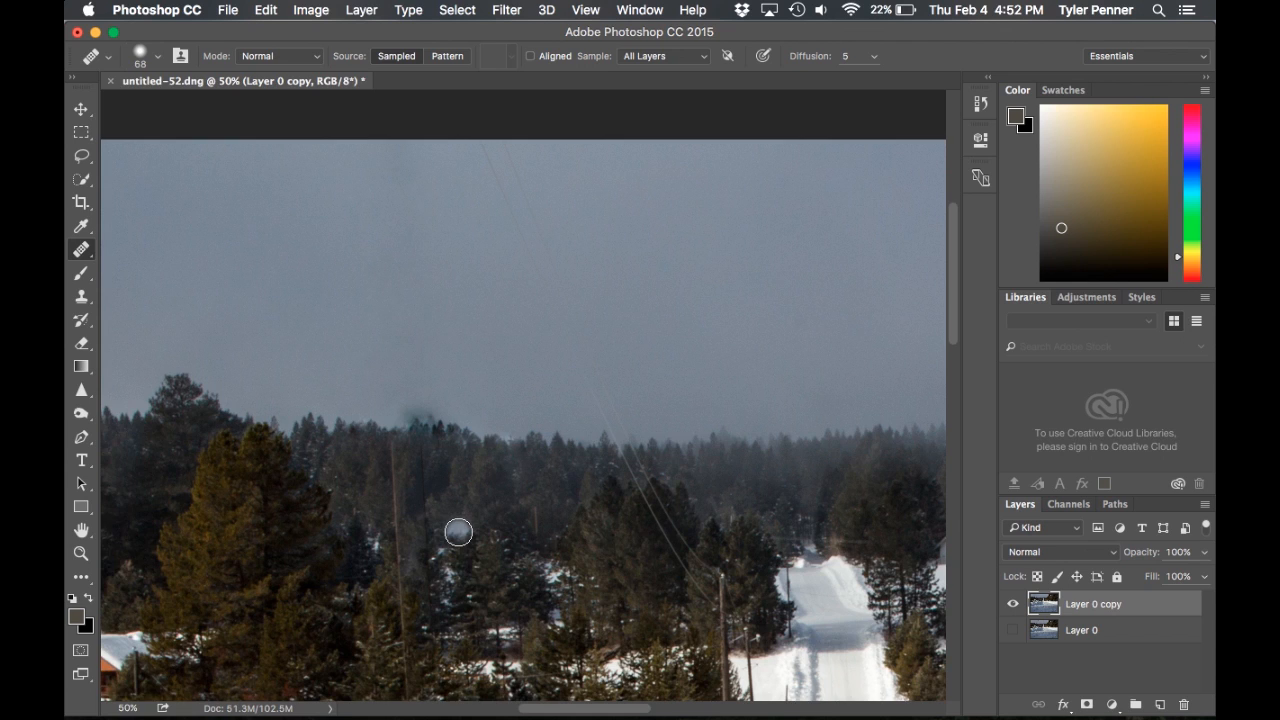
Paint out the faint power lines across the sky down to the treeline with the Healing Brush, undoing one stroke near the trees
scroll(458, 530, down, 5)
scroll(458, 530, up, 6)
scroll(458, 532, up, 2)
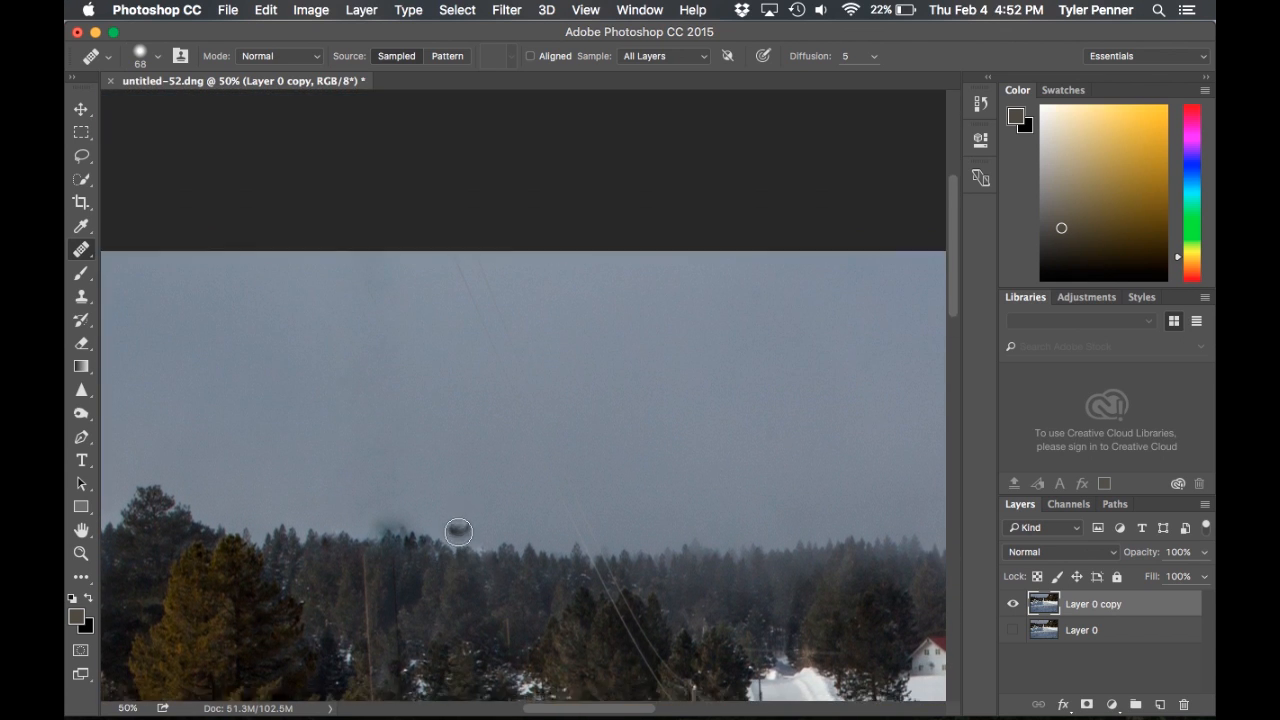
scroll(458, 530, down, 5)
scroll(406, 507, down, 3)
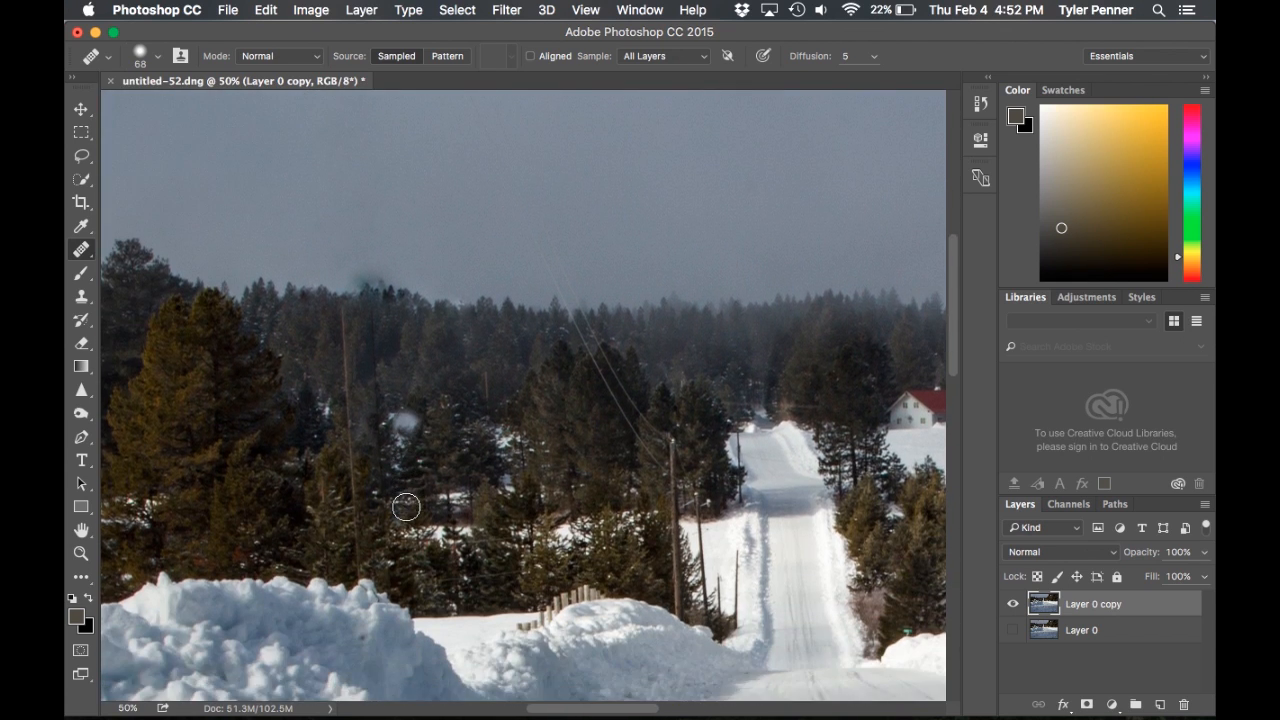
scroll(406, 507, up, 7)
scroll(406, 507, down, 4)
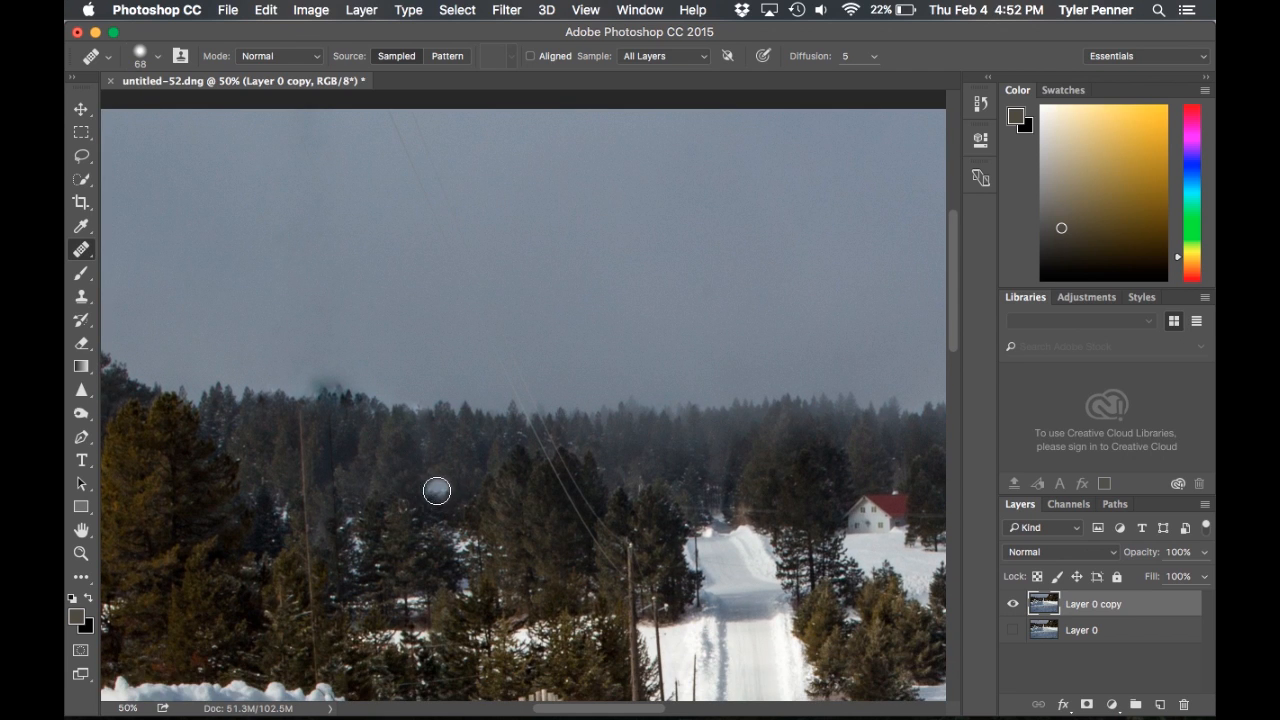
scroll(414, 451, up, 3)
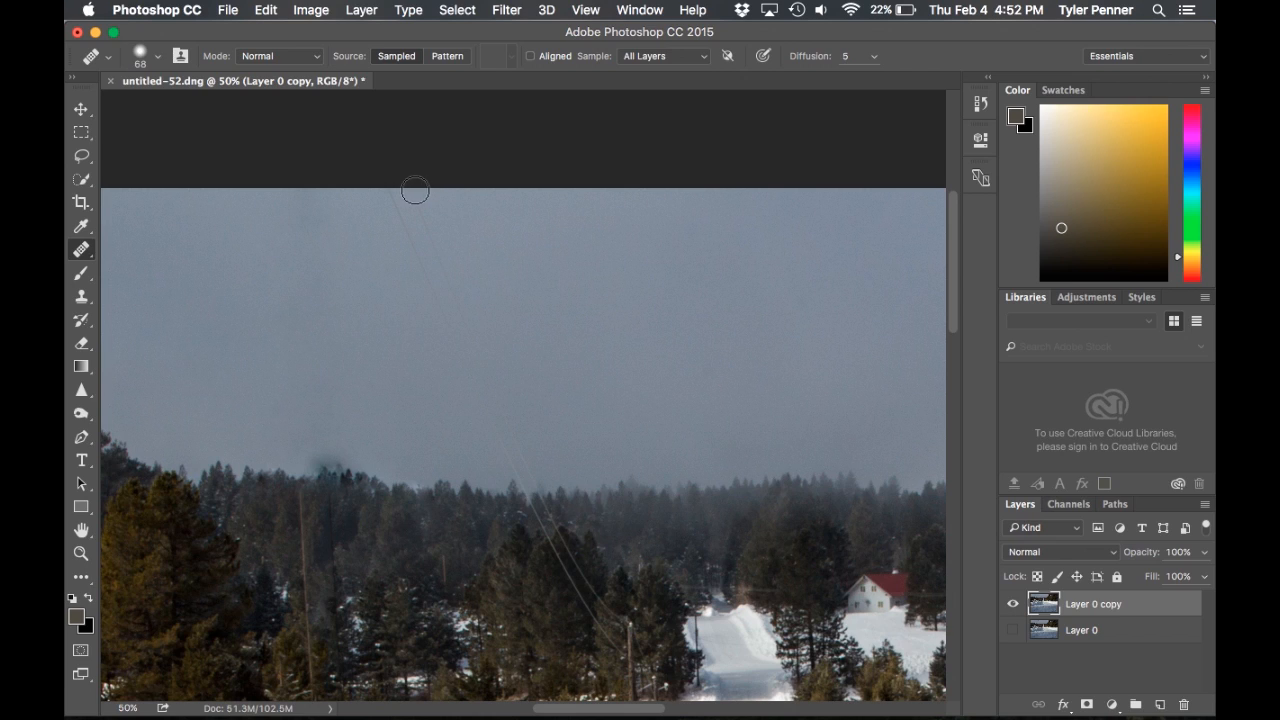
mouse_move(389, 189)
mouse_down()
mouse_move(431, 281)
mouse_move(427, 205)
mouse_move(403, 190)
mouse_move(466, 300)
mouse_move(432, 337)
mouse_up()
drag(452, 318, 478, 384)
drag(516, 457, 532, 481)
key(super+z)
drag(512, 429, 519, 461)
mouse_move(391, 199)
mouse_down()
mouse_move(415, 230)
mouse_move(423, 282)
mouse_move(443, 251)
mouse_move(471, 307)
mouse_up()
drag(444, 236, 469, 311)
mouse_move(413, 182)
mouse_down()
mouse_move(457, 338)
mouse_move(442, 295)
mouse_move(495, 368)
mouse_up()
scroll(457, 339, down, 3)
scroll(495, 368, up, 3)
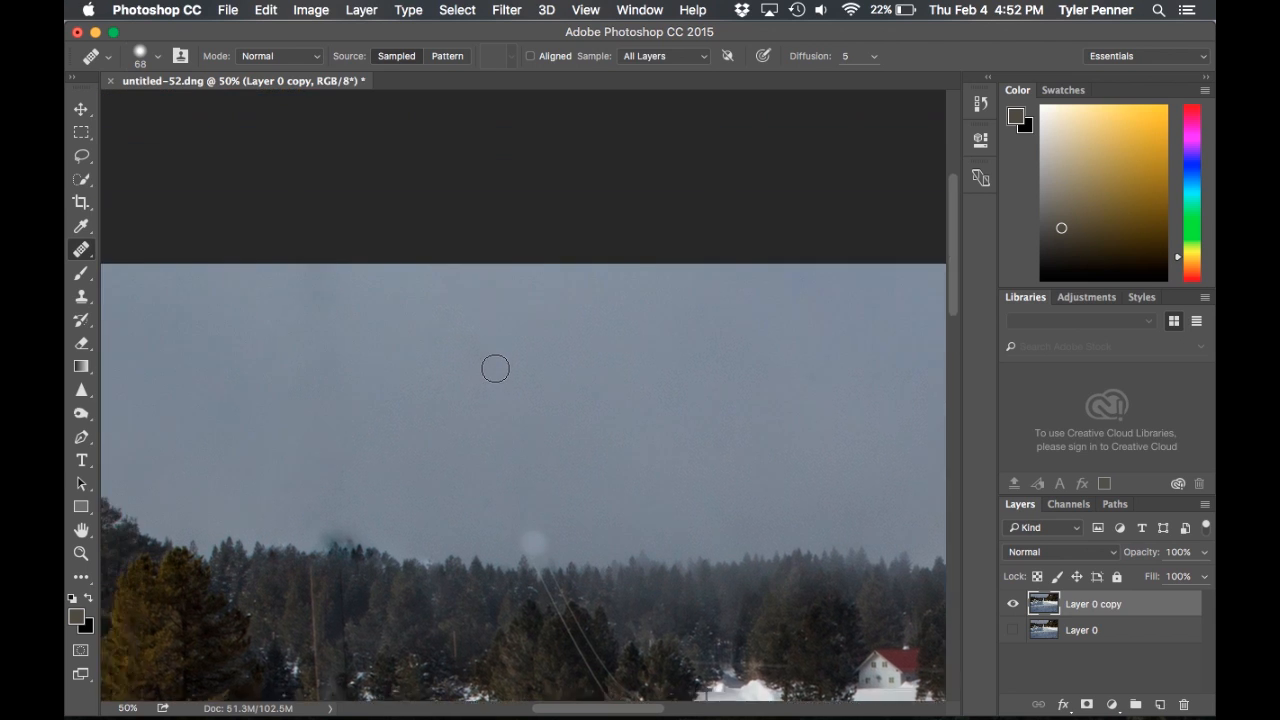
Heal the pole's leftover vertical line through the forest down to the snowbank, and touch up the light spot beside it
scroll(495, 368, down, 5)
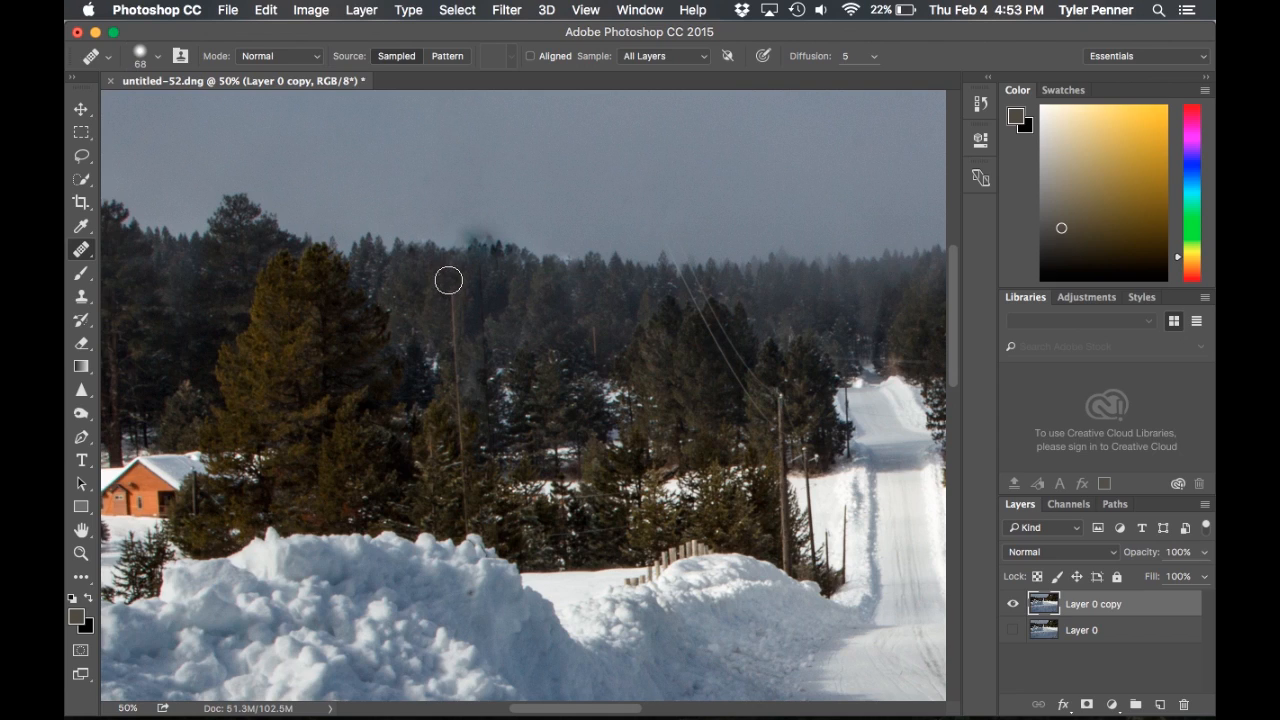
drag(451, 274, 466, 524)
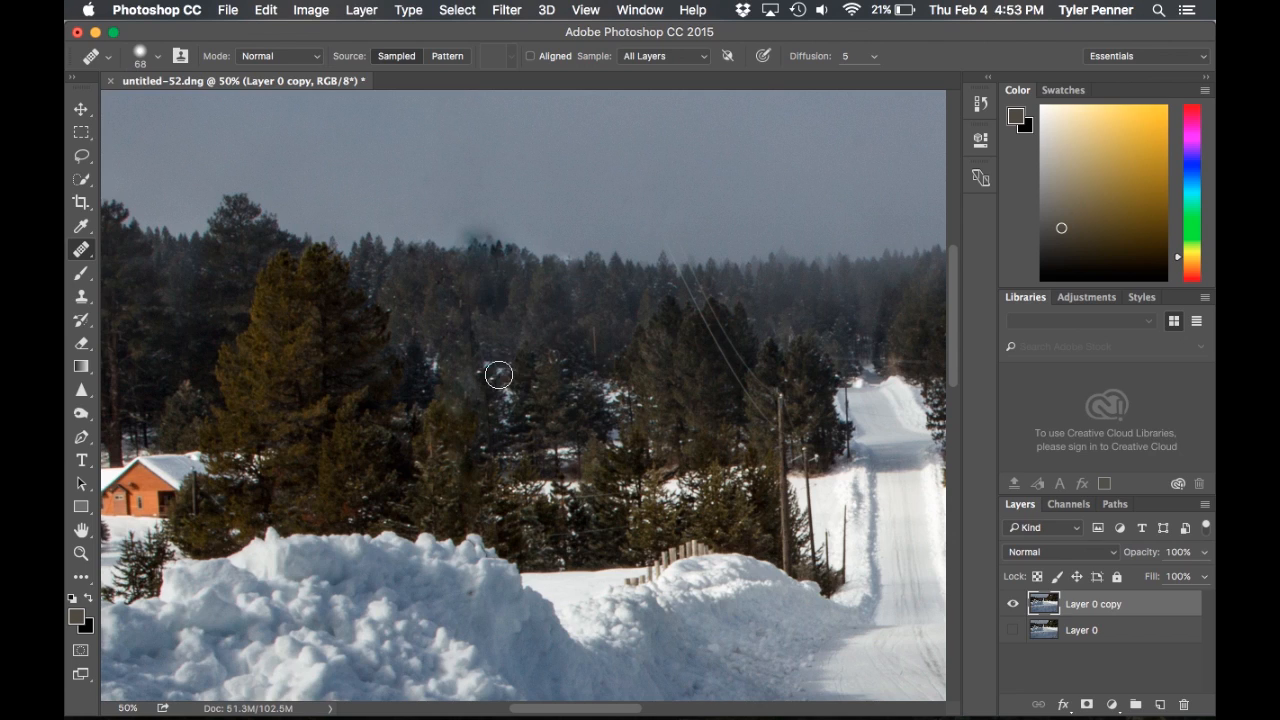
alt+click(531, 363)
click(489, 371)
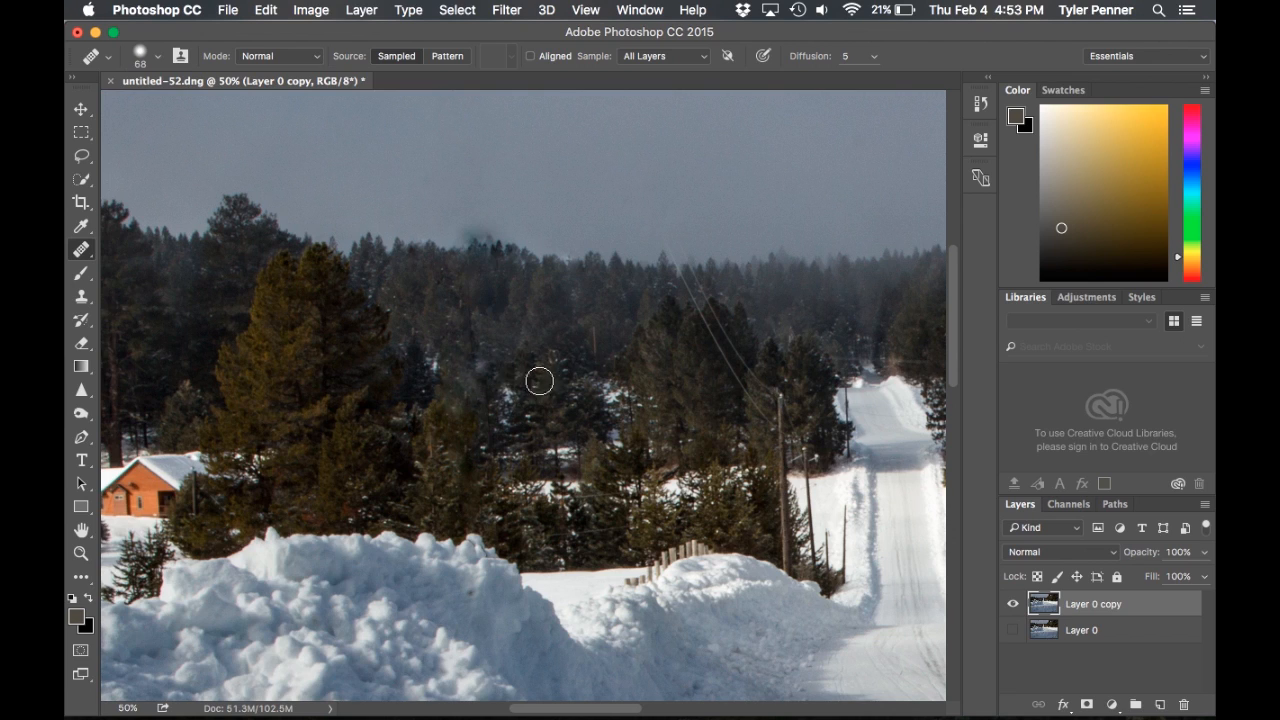
Remove the power lines in front of the dark trees beside the road with the Healing Brush
scroll(529, 374, right, 3)
scroll(529, 374, down, 1)
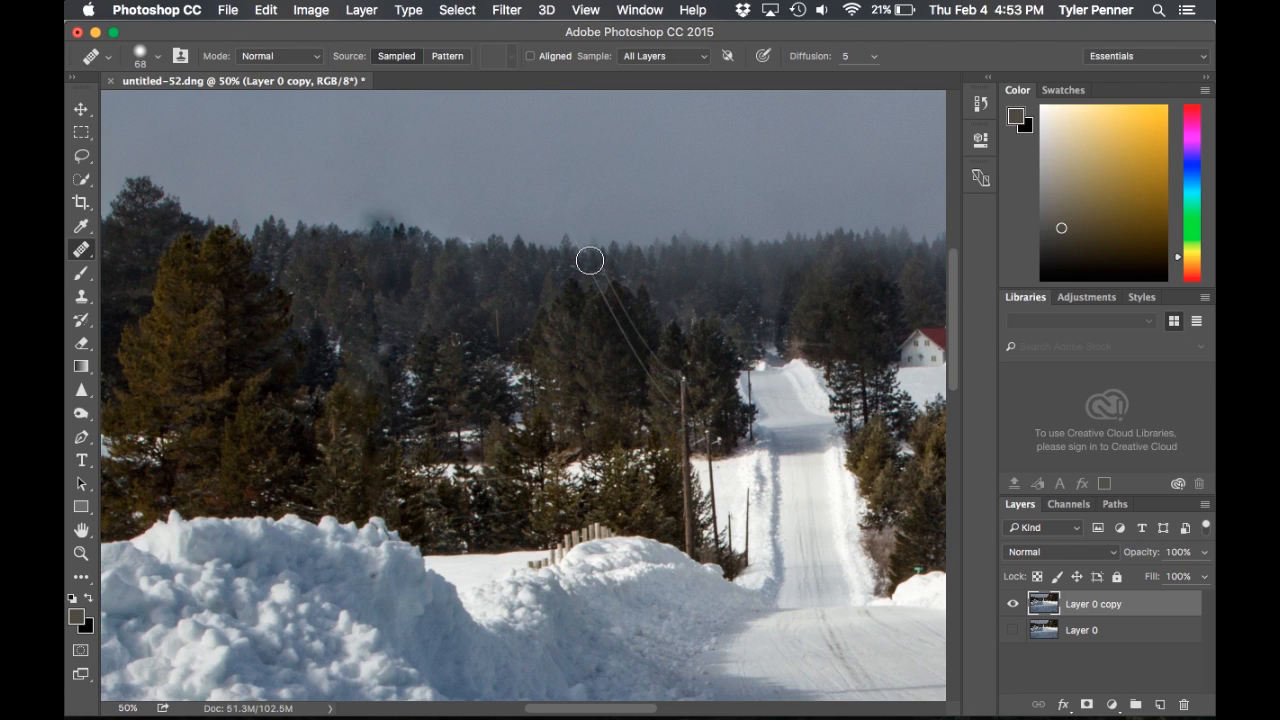
click(607, 281)
alt+click(604, 310)
mouse_move(594, 280)
mouse_down()
mouse_move(617, 349)
mouse_move(627, 326)
mouse_move(608, 350)
mouse_move(625, 334)
mouse_move(648, 376)
mouse_up()
alt+click(607, 348)
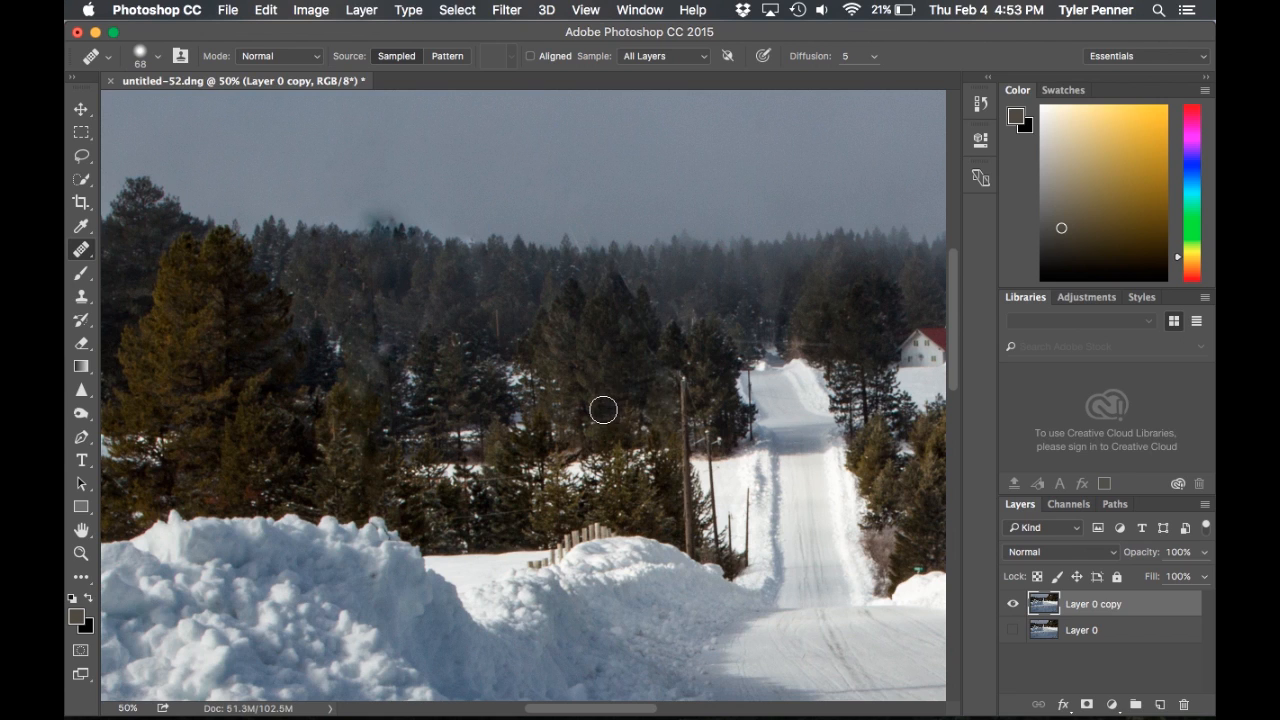
Fit the whole photo in view and toggle Layer 0 copy's visibility to compare the retouched version with Layer 0
scroll(603, 408, left, 5)
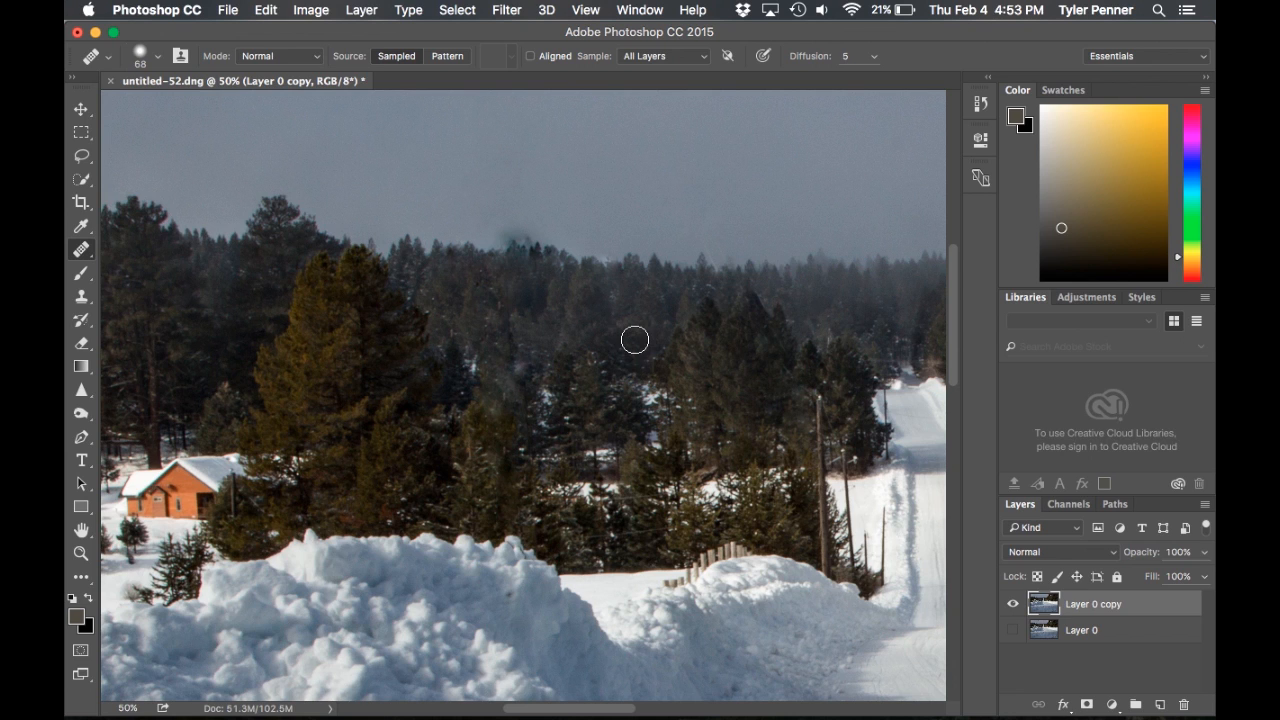
scroll(610, 447, left, 4)
key(super+0)
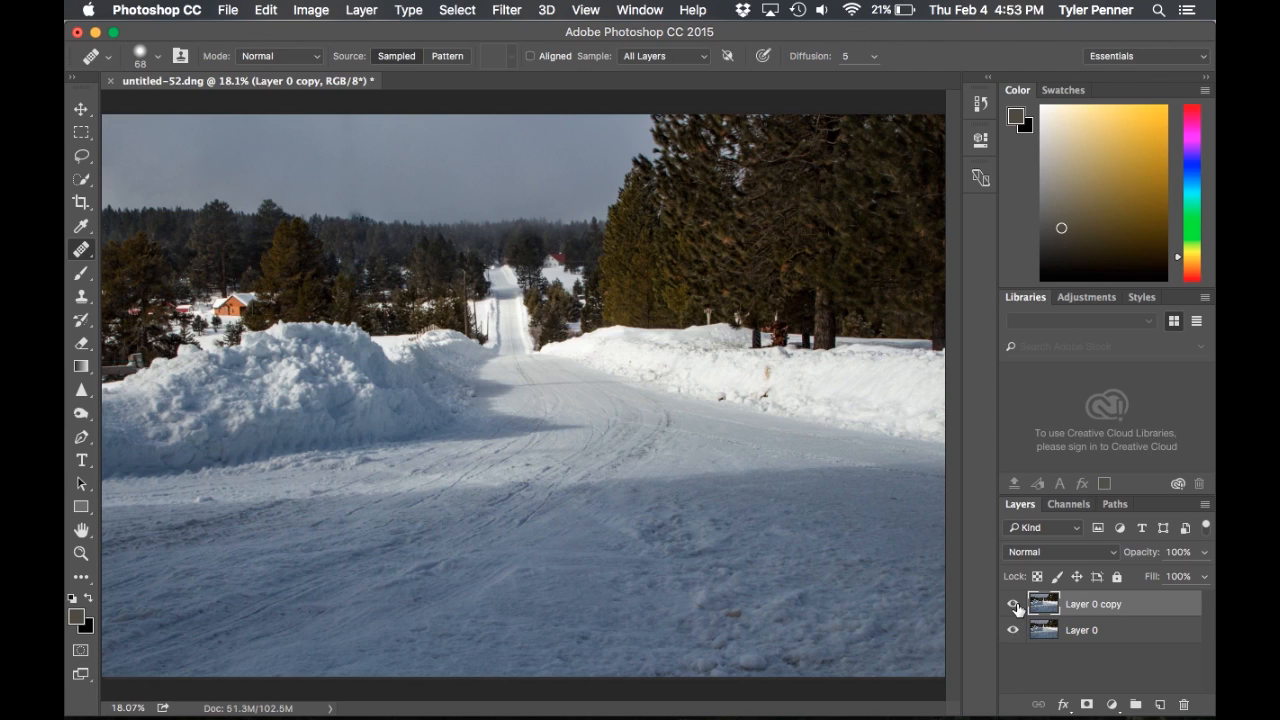
click(1015, 606)
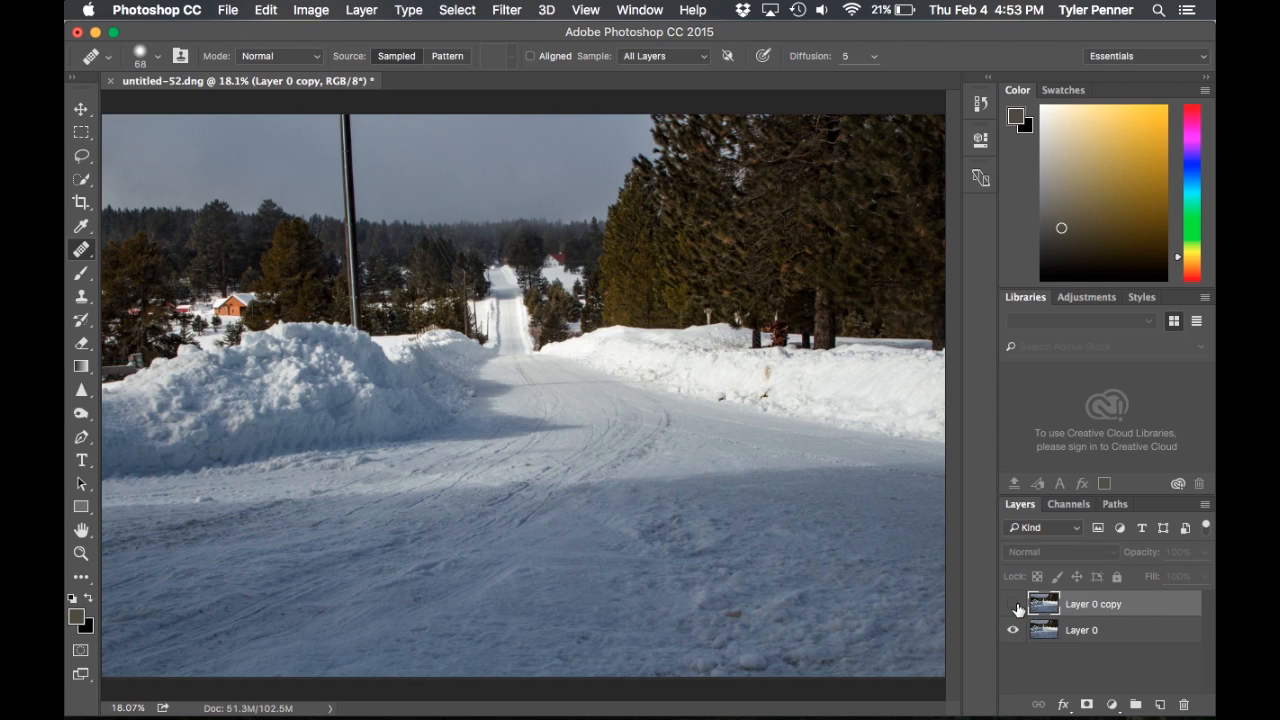
click(1015, 606)
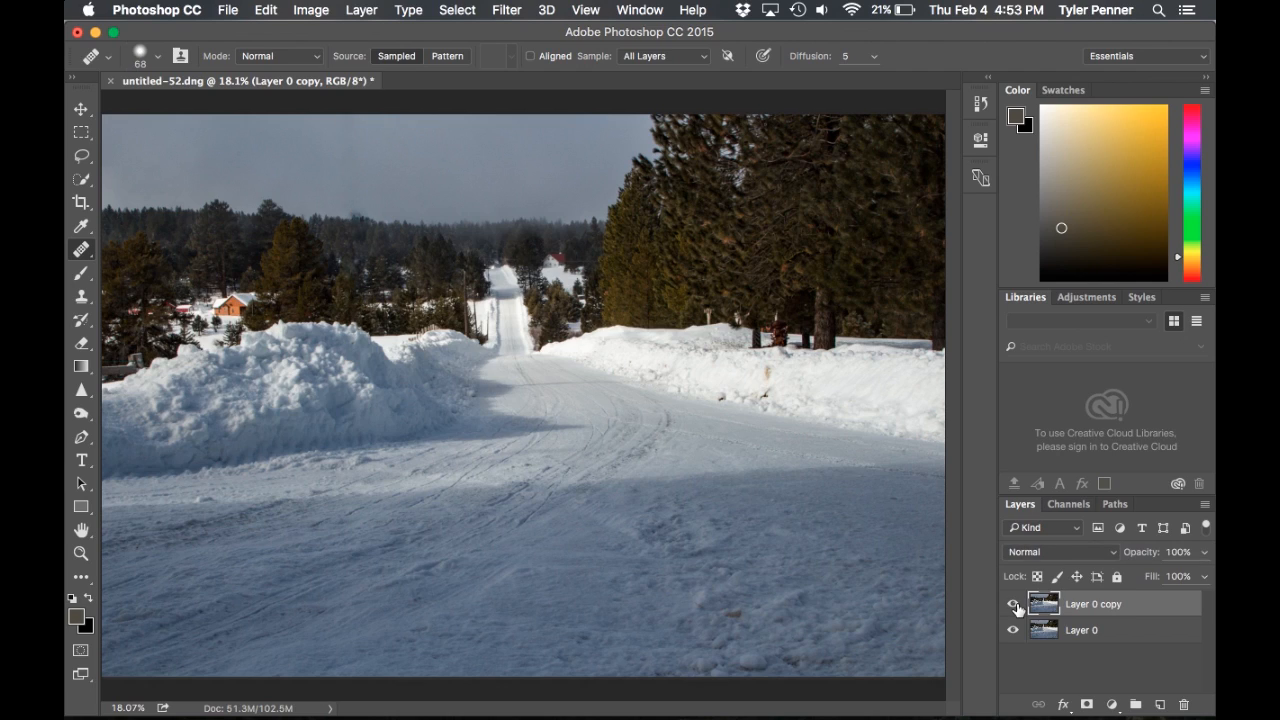
click(1015, 606)
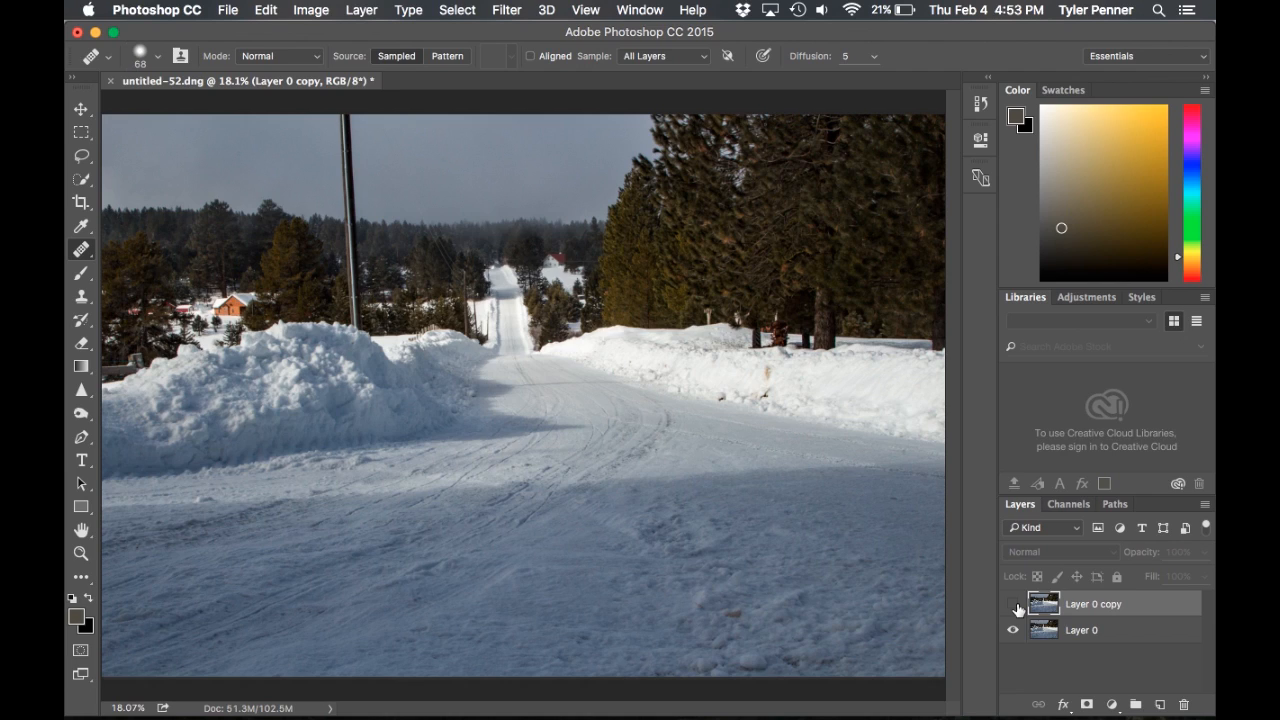
click(1015, 606)
click(1015, 606)
click(1015, 606)
click(1015, 606)
click(1015, 606)
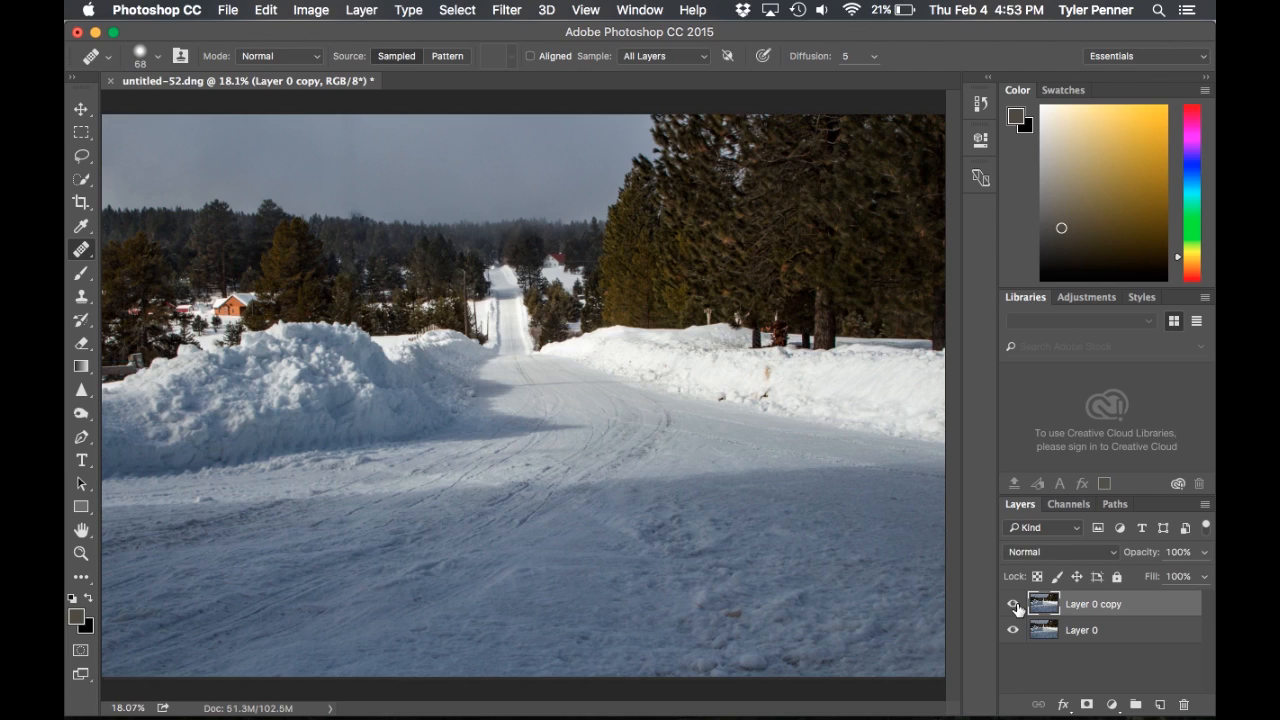
click(1015, 606)
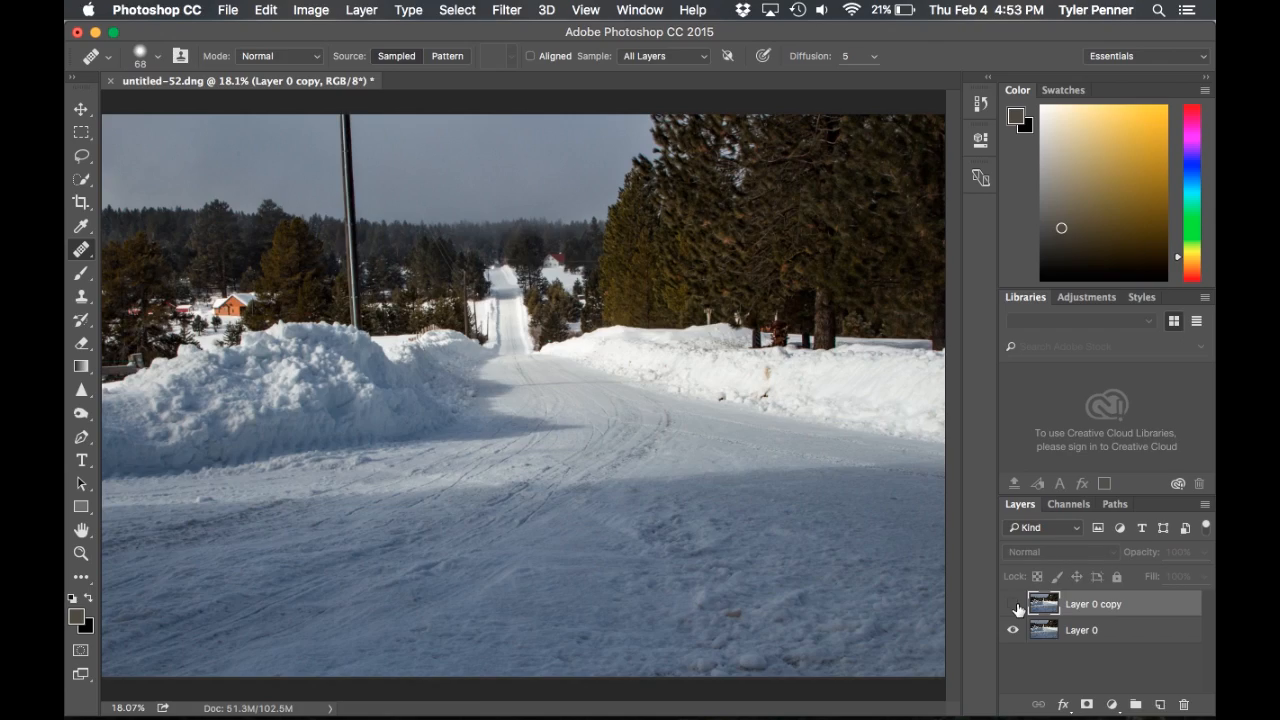